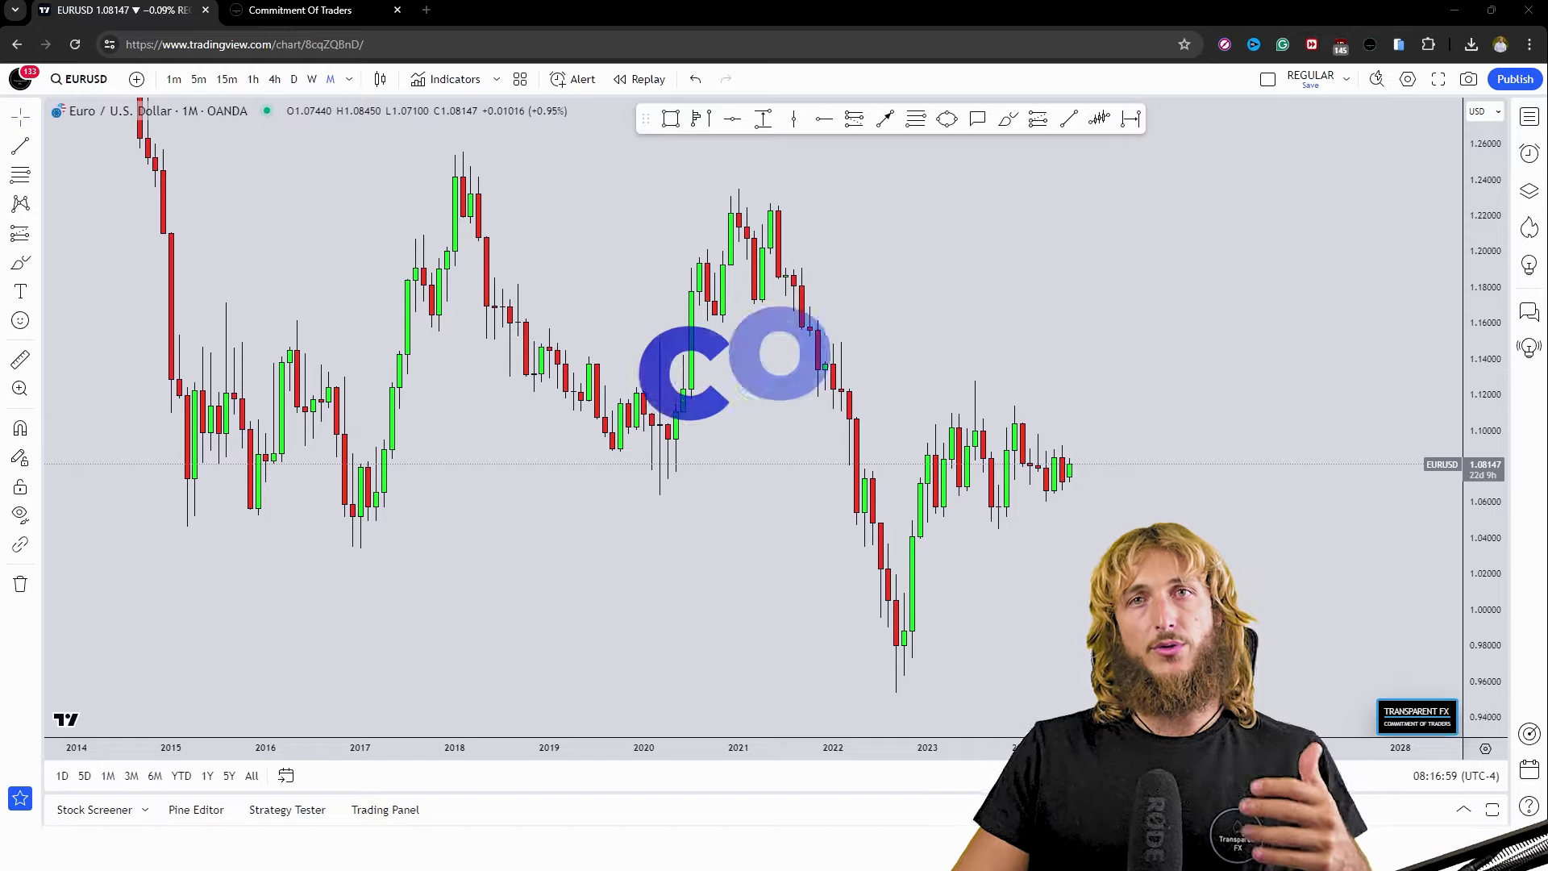
# Step: Switch from the EURUSD monthly chart to the Commitment of Traders browser tab
pyautogui.click(299, 9)
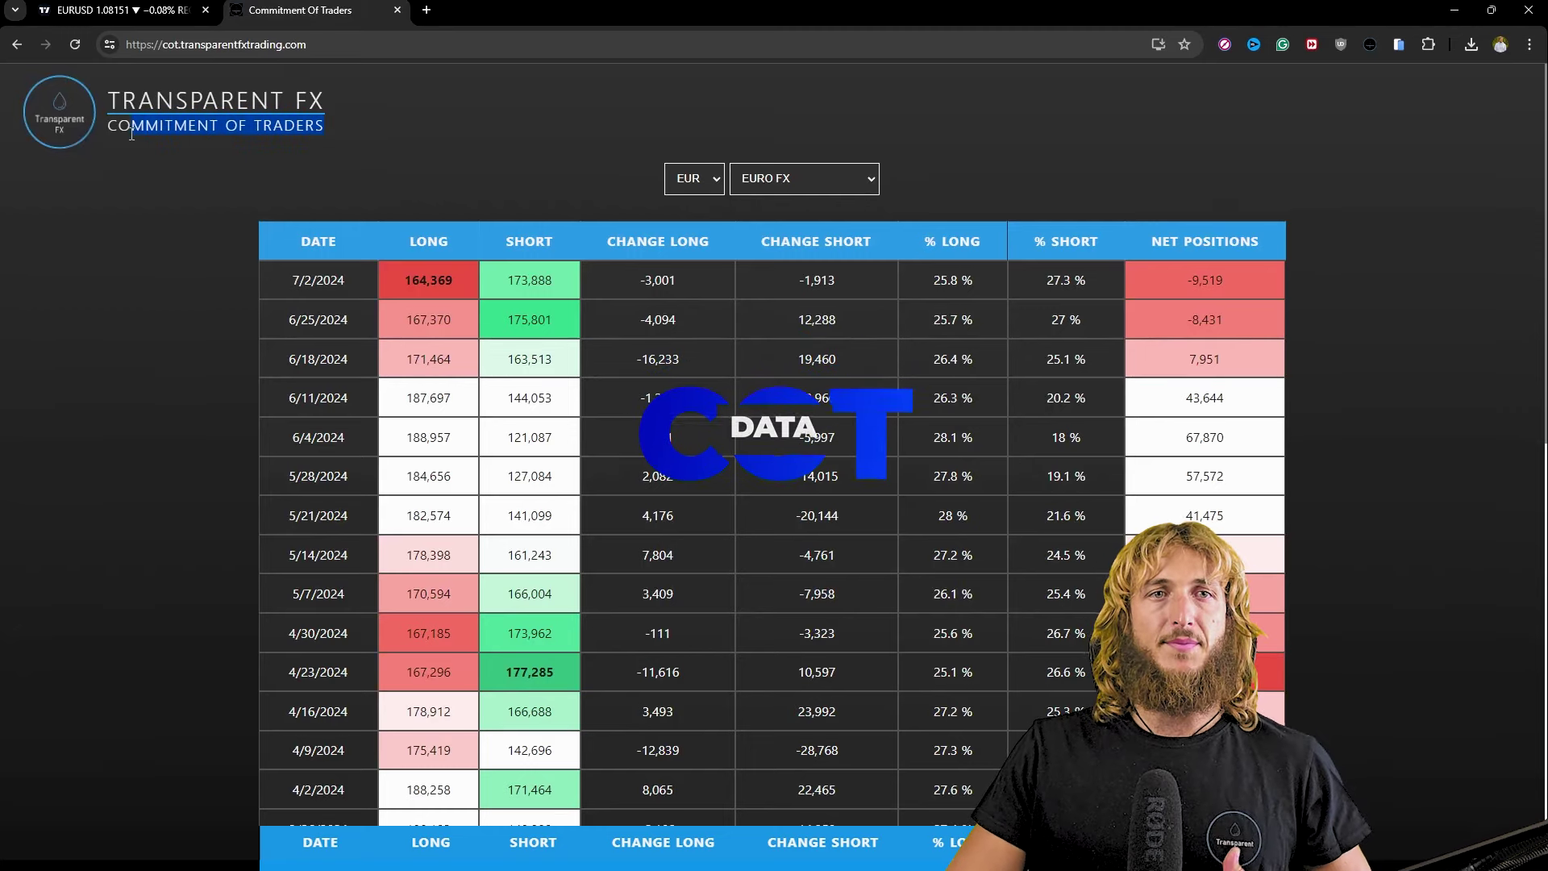
# Step: Review the EURO FX COT table, then return to the TradingView EURUSD tab
pyautogui.moveTo(132, 134); pyautogui.dragTo(106, 130)
pyautogui.click(488, 138)
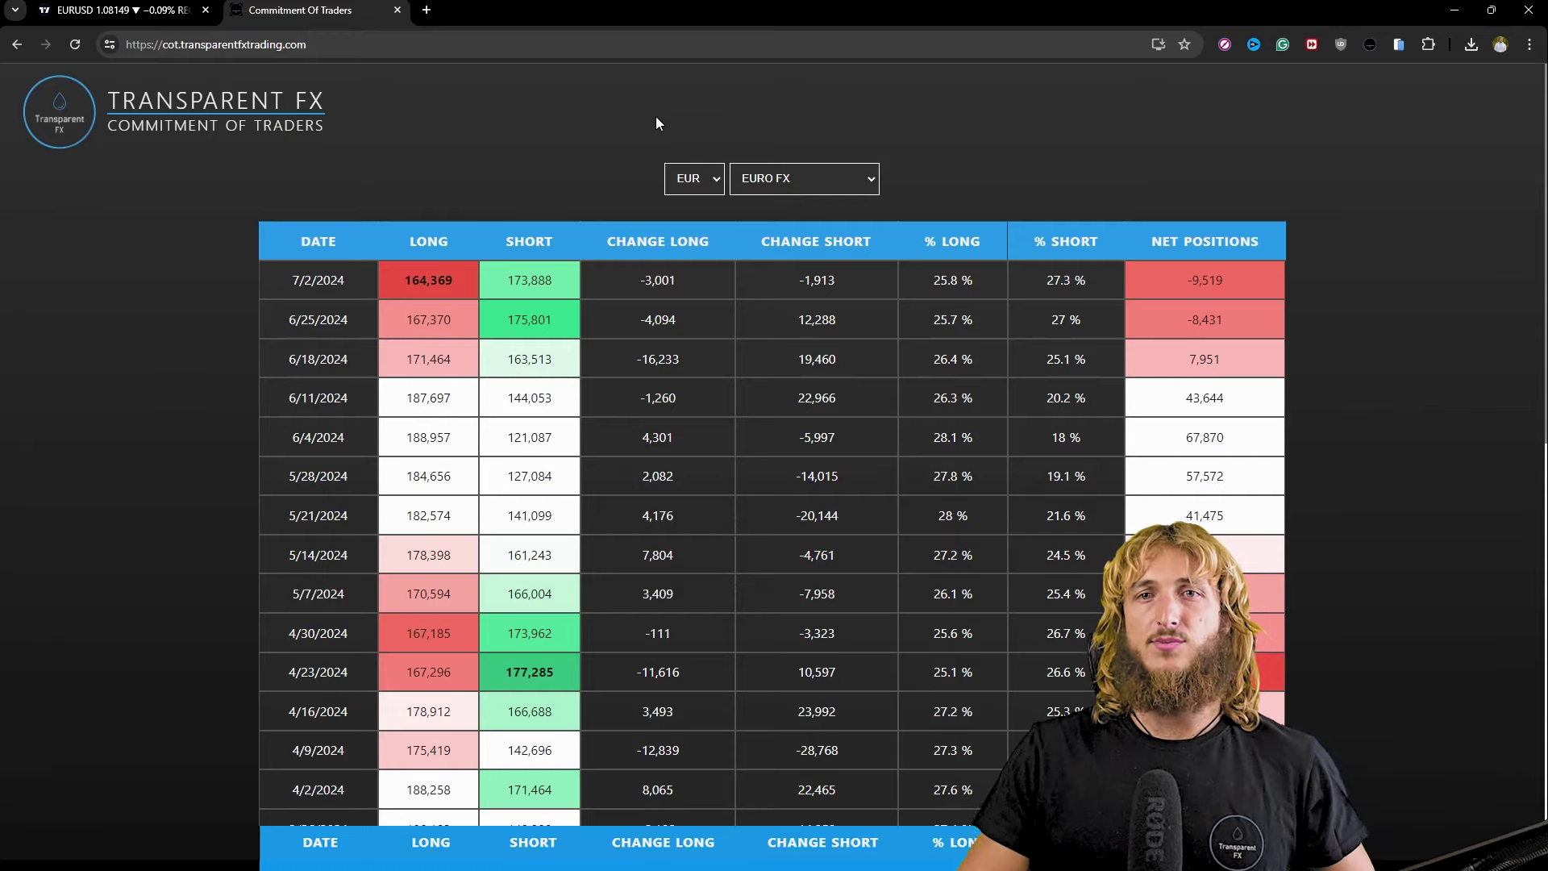
pyautogui.click(145, 6)
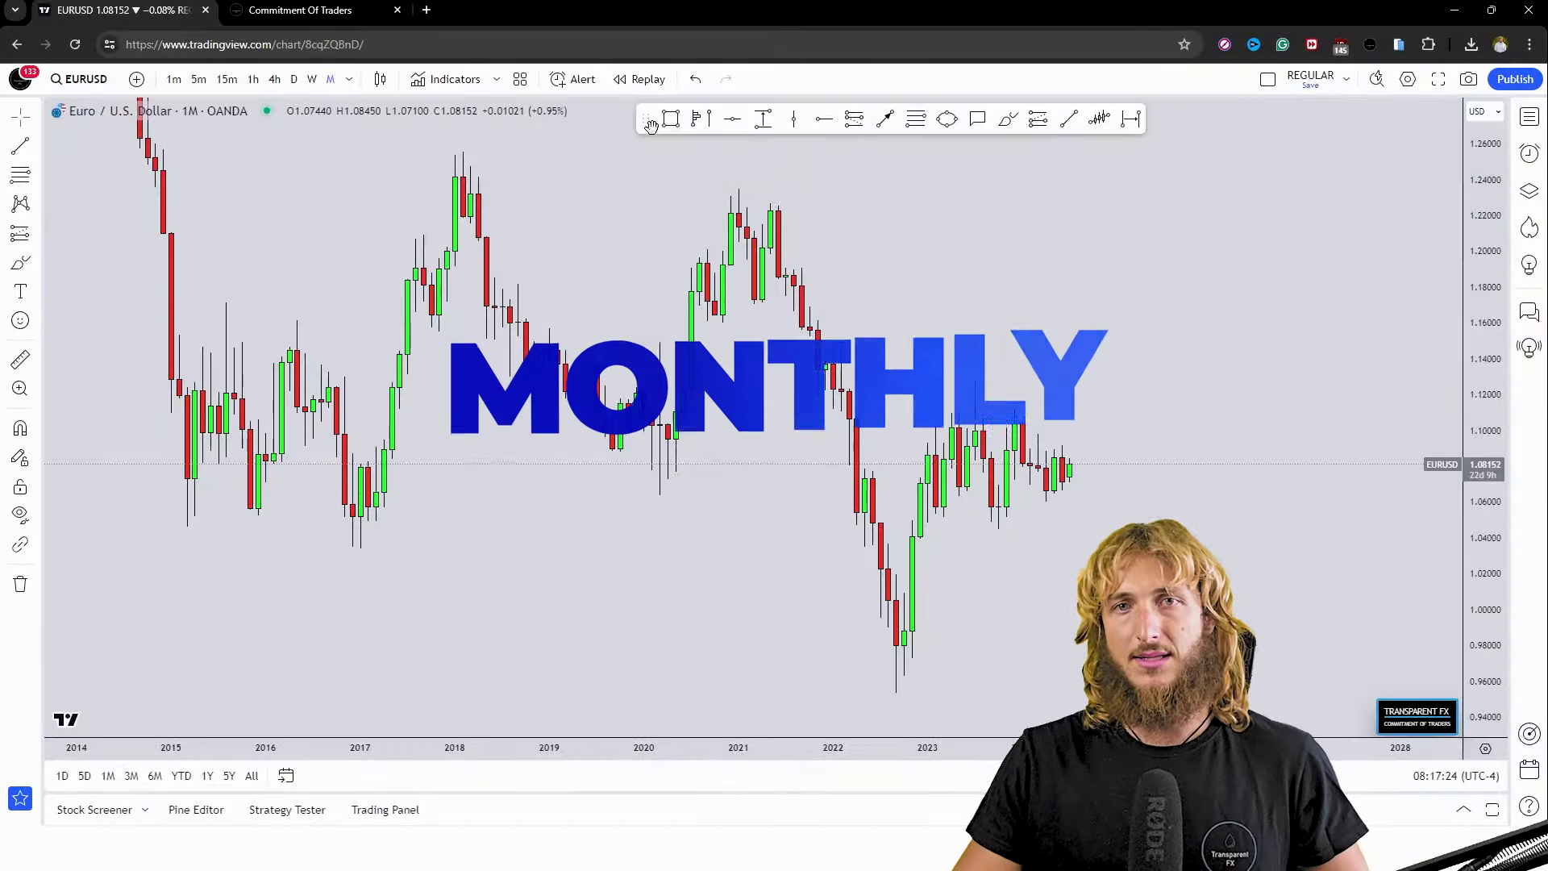
# Step: Draw a blue support zone at 1.05–1.07 from 2015 and circle the first two bounces in red
pyautogui.moveTo(171, 529)
pyautogui.mouseDown()
pyautogui.moveTo(1148, 485)
pyautogui.moveTo(1181, 483)
pyautogui.moveTo(1214, 445)
pyautogui.moveTo(1200, 447)
pyautogui.mouseUp()
pyautogui.click(1248, 476)
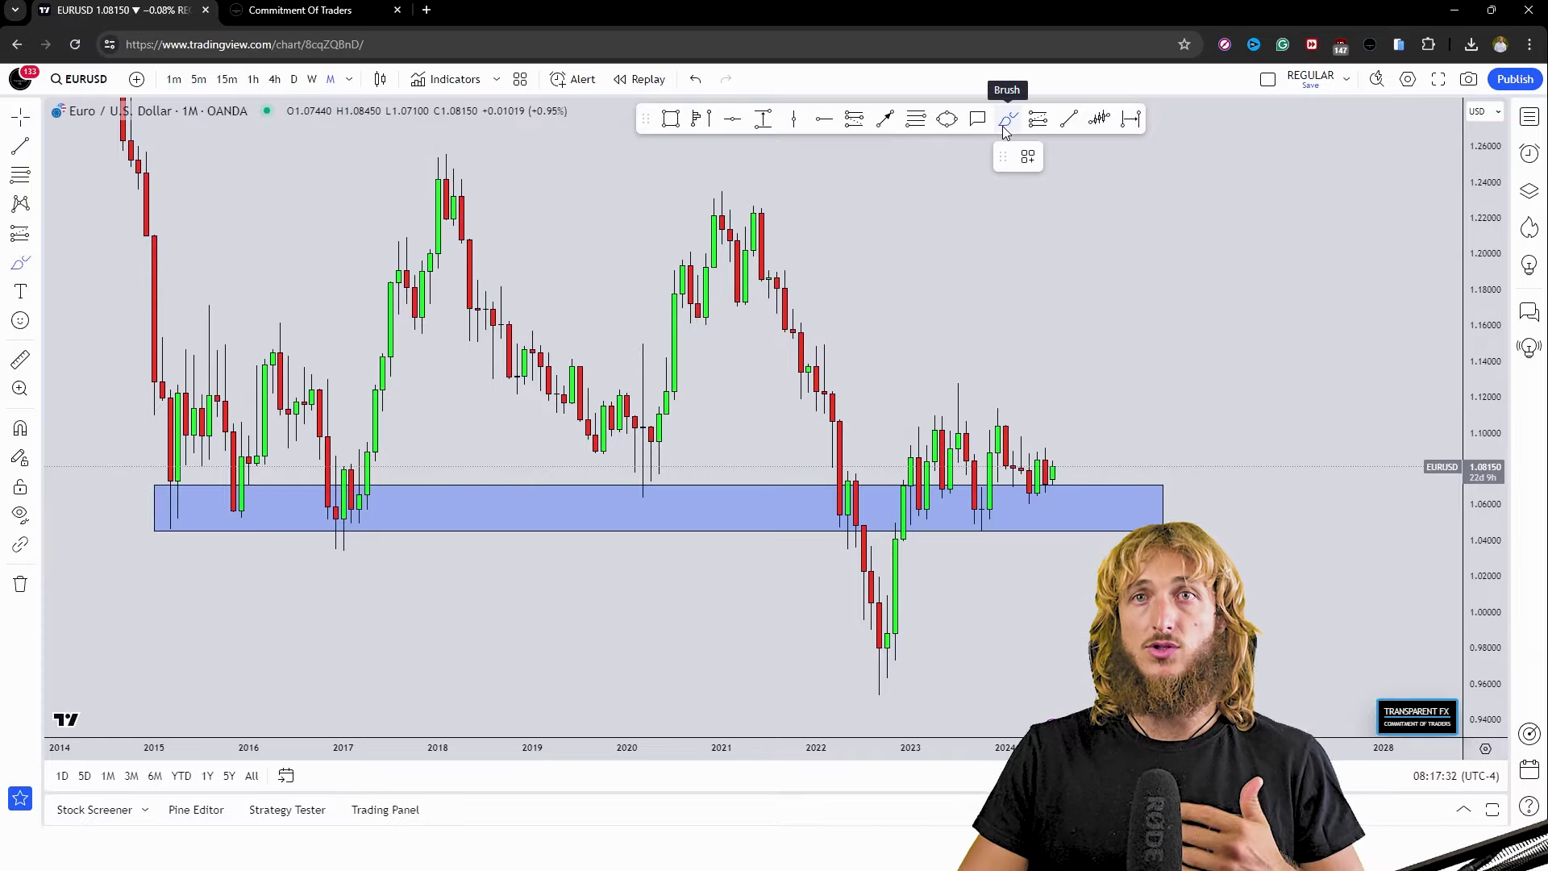
pyautogui.moveTo(179, 508)
pyautogui.mouseDown()
pyautogui.moveTo(160, 520)
pyautogui.moveTo(175, 519)
pyautogui.moveTo(210, 369)
pyautogui.mouseUp()
pyautogui.moveTo(240, 495)
pyautogui.mouseDown()
pyautogui.moveTo(256, 508)
pyautogui.moveTo(284, 356)
pyautogui.mouseUp()
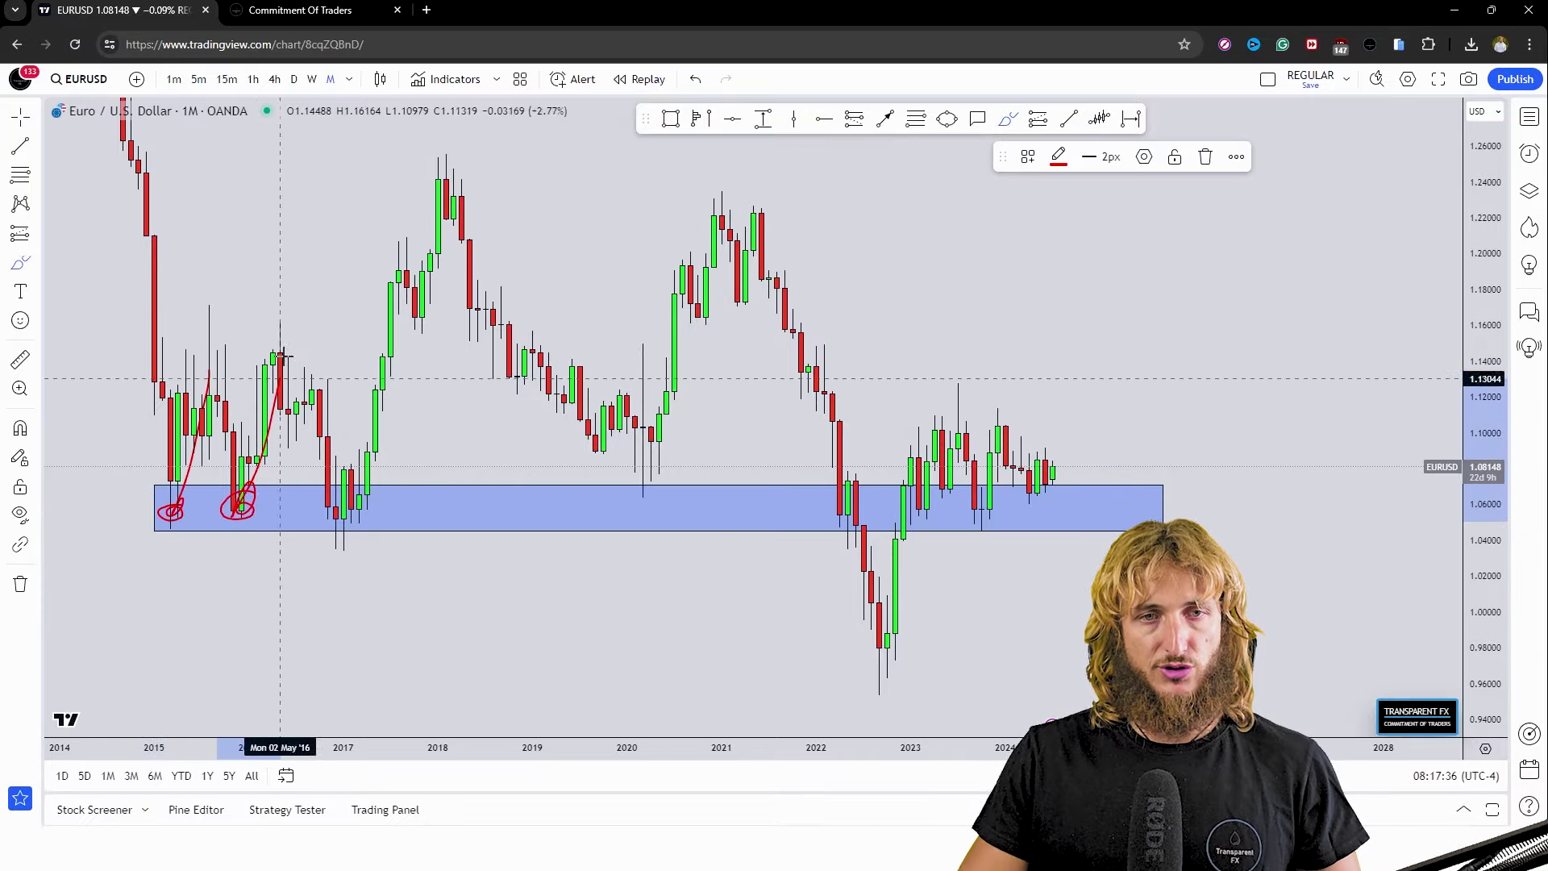
# Step: Circle the 2017, 2019, 2022, 2023 and latest lows, and sketch a projected rise toward 1.17
pyautogui.moveTo(345, 512); pyautogui.dragTo(415, 300)
pyautogui.moveTo(649, 489)
pyautogui.mouseDown()
pyautogui.moveTo(610, 511)
pyautogui.moveTo(680, 315)
pyautogui.mouseUp()
pyautogui.moveTo(847, 510); pyautogui.dragTo(857, 463)
pyautogui.moveTo(939, 502)
pyautogui.mouseDown()
pyautogui.moveTo(926, 516)
pyautogui.moveTo(935, 439)
pyautogui.mouseUp()
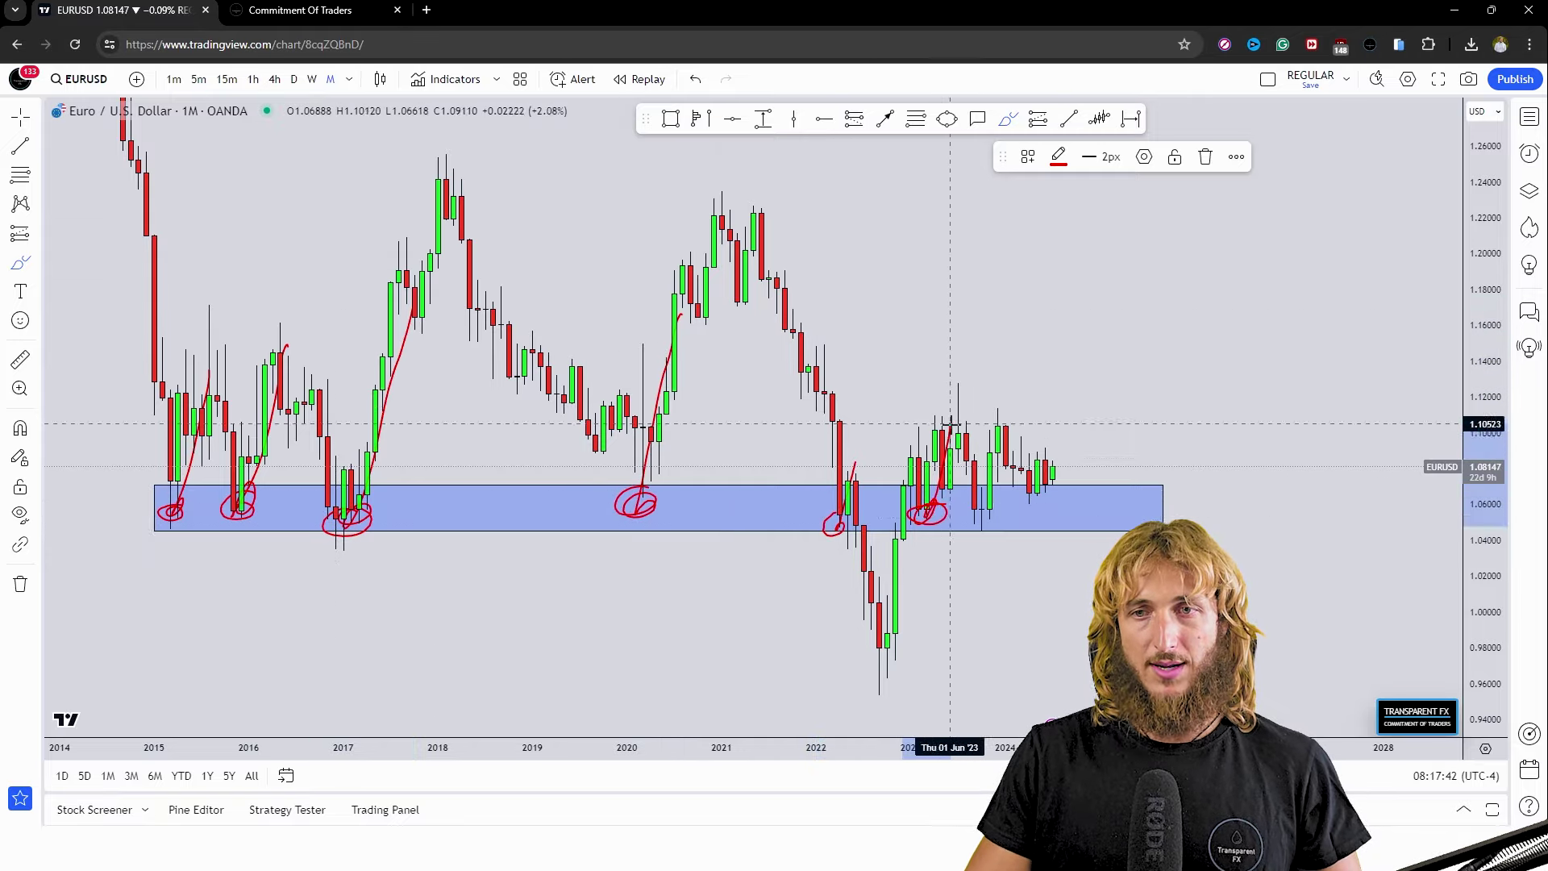
pyautogui.moveTo(980, 502); pyautogui.dragTo(997, 412)
pyautogui.moveTo(1048, 493); pyautogui.dragTo(1046, 496)
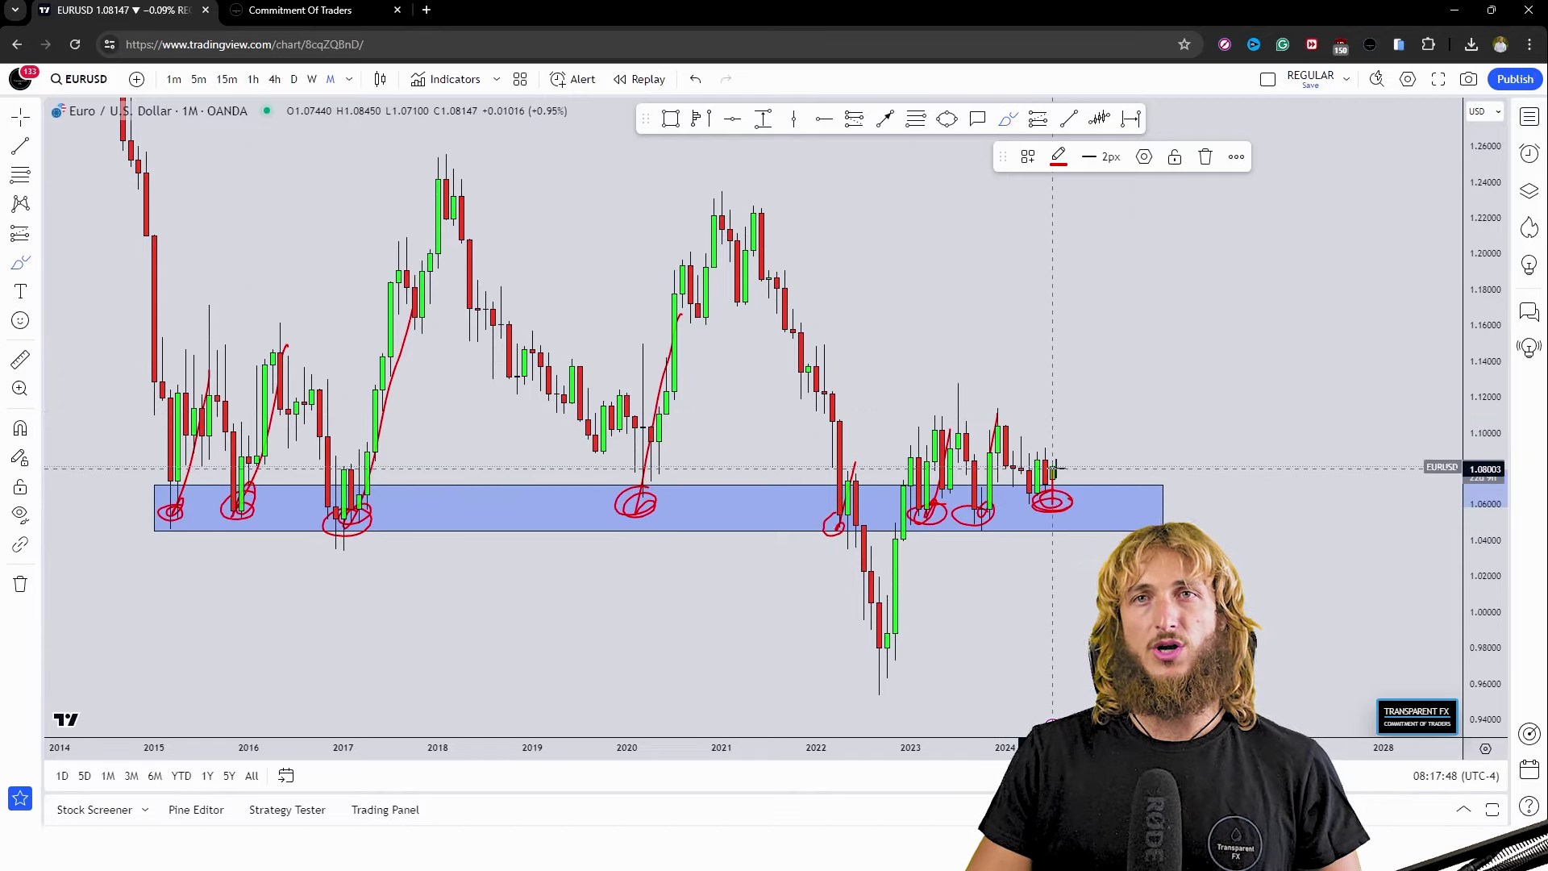
pyautogui.moveTo(1052, 469); pyautogui.dragTo(1091, 321)
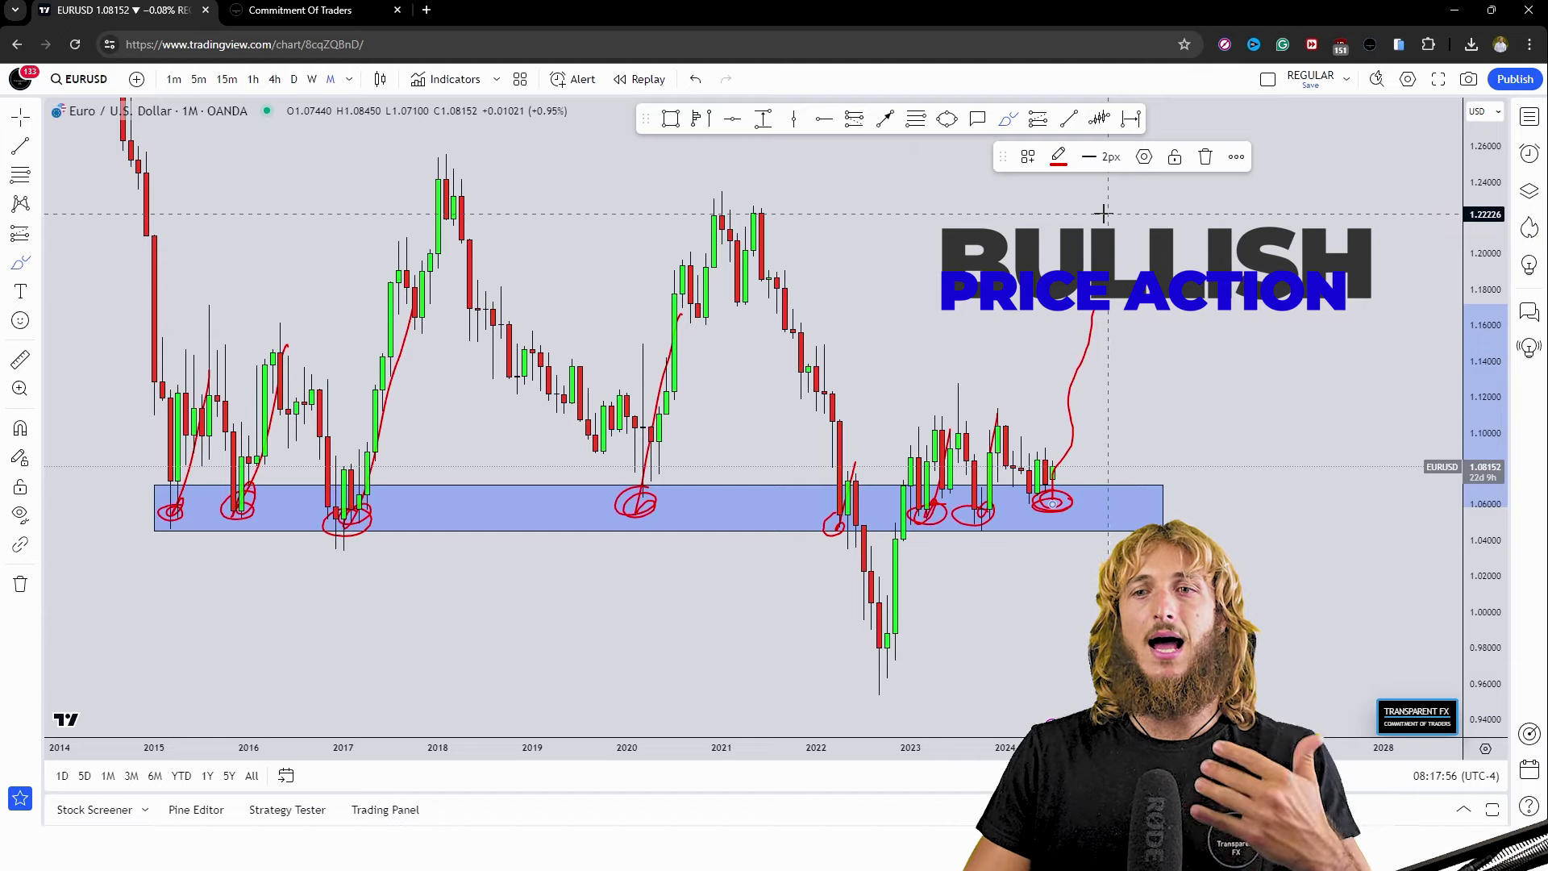
# Step: Undo the red brush circles and projection strokes
pyautogui.click(696, 80)
pyautogui.click(695, 80)
pyautogui.click(697, 87)
pyautogui.press('Escape')
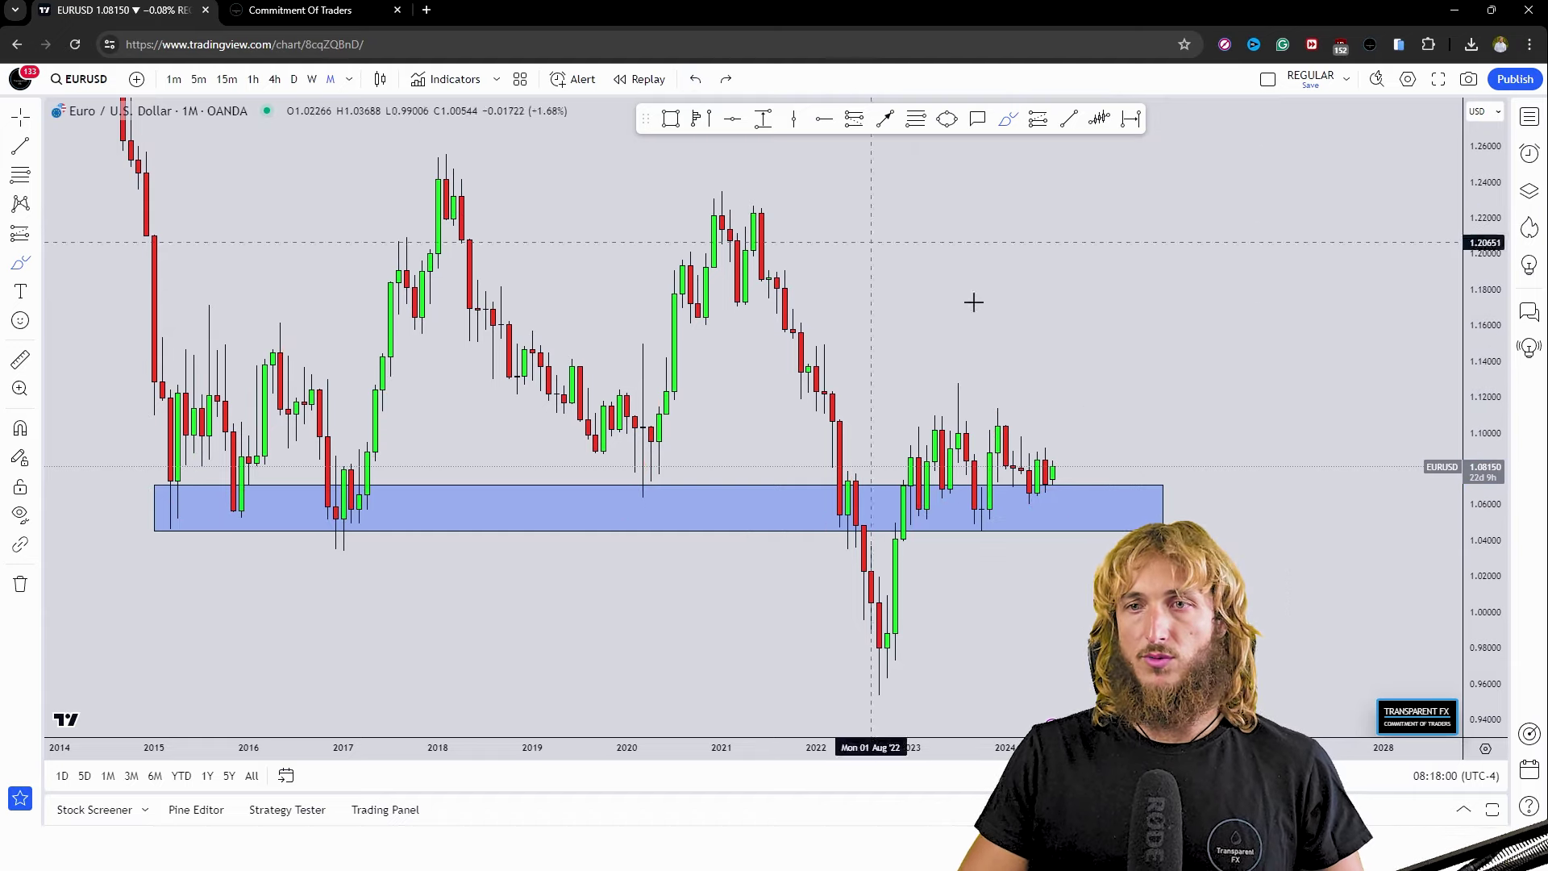
# Step: Reframe on recent years with a taller price scale and trace a red stroke up from the 2023 low
pyautogui.moveTo(1348, 417); pyautogui.dragTo(1144, 415)
pyautogui.moveTo(1480, 612)
pyautogui.mouseDown()
pyautogui.moveTo(1473, 539)
pyautogui.moveTo(1440, 518)
pyautogui.mouseUp()
pyautogui.moveTo(1004, 411); pyautogui.dragTo(967, 393)
pyautogui.click(1013, 119)
pyautogui.moveTo(744, 546)
pyautogui.mouseDown()
pyautogui.moveTo(751, 413)
pyautogui.moveTo(789, 494)
pyautogui.mouseUp()
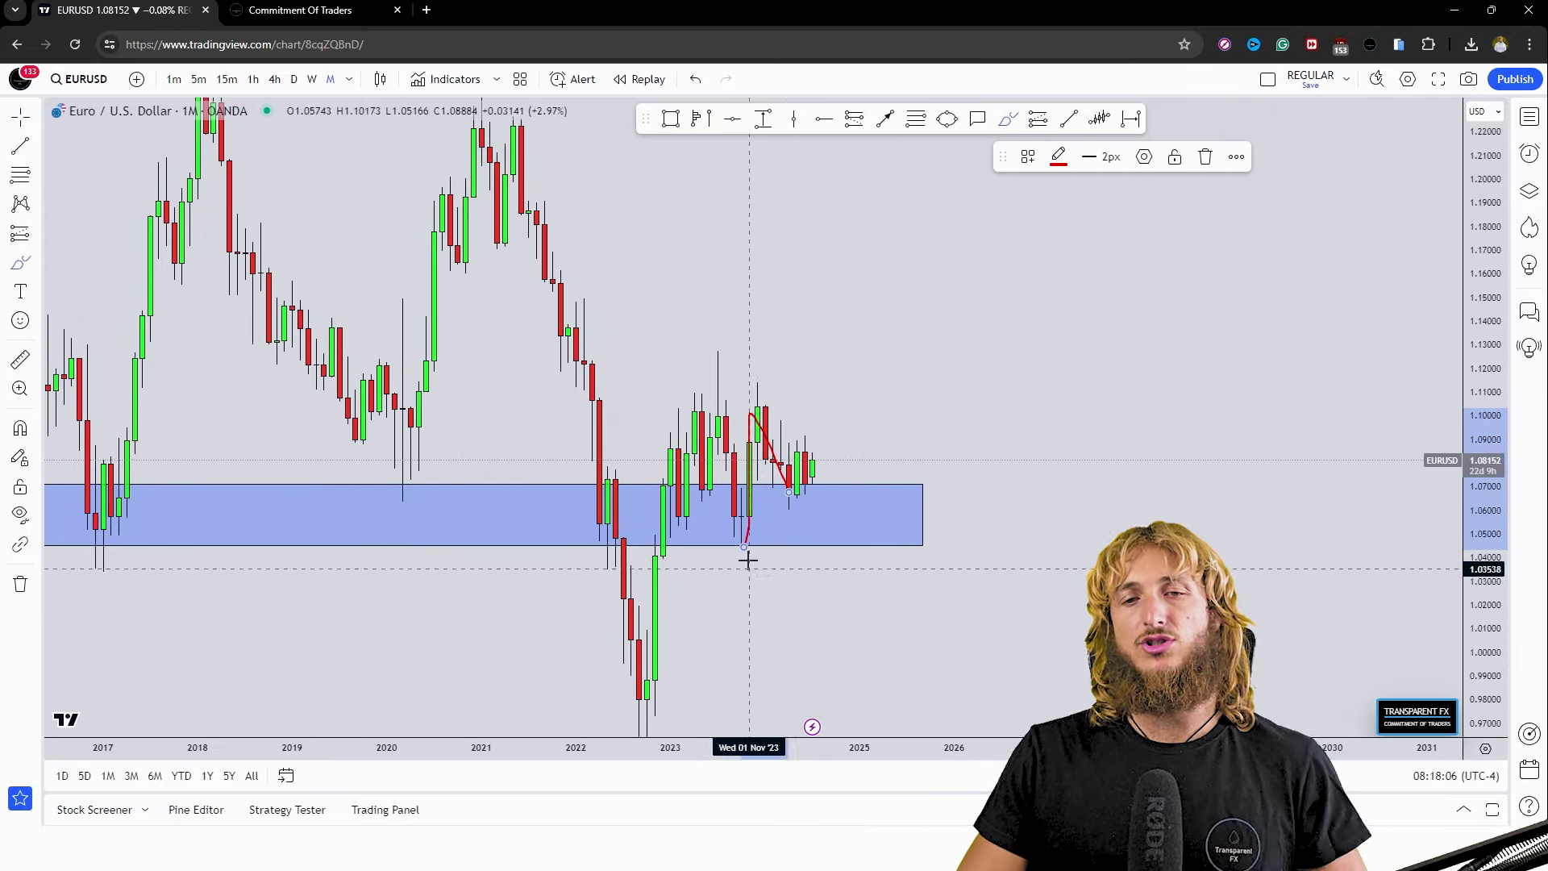
# Step: Swap the red stroke for a 2023 low-to-high Fibonacci retracement and narrow the zone to 1.060–1.071
pyautogui.click(1227, 161)
pyautogui.click(1206, 159)
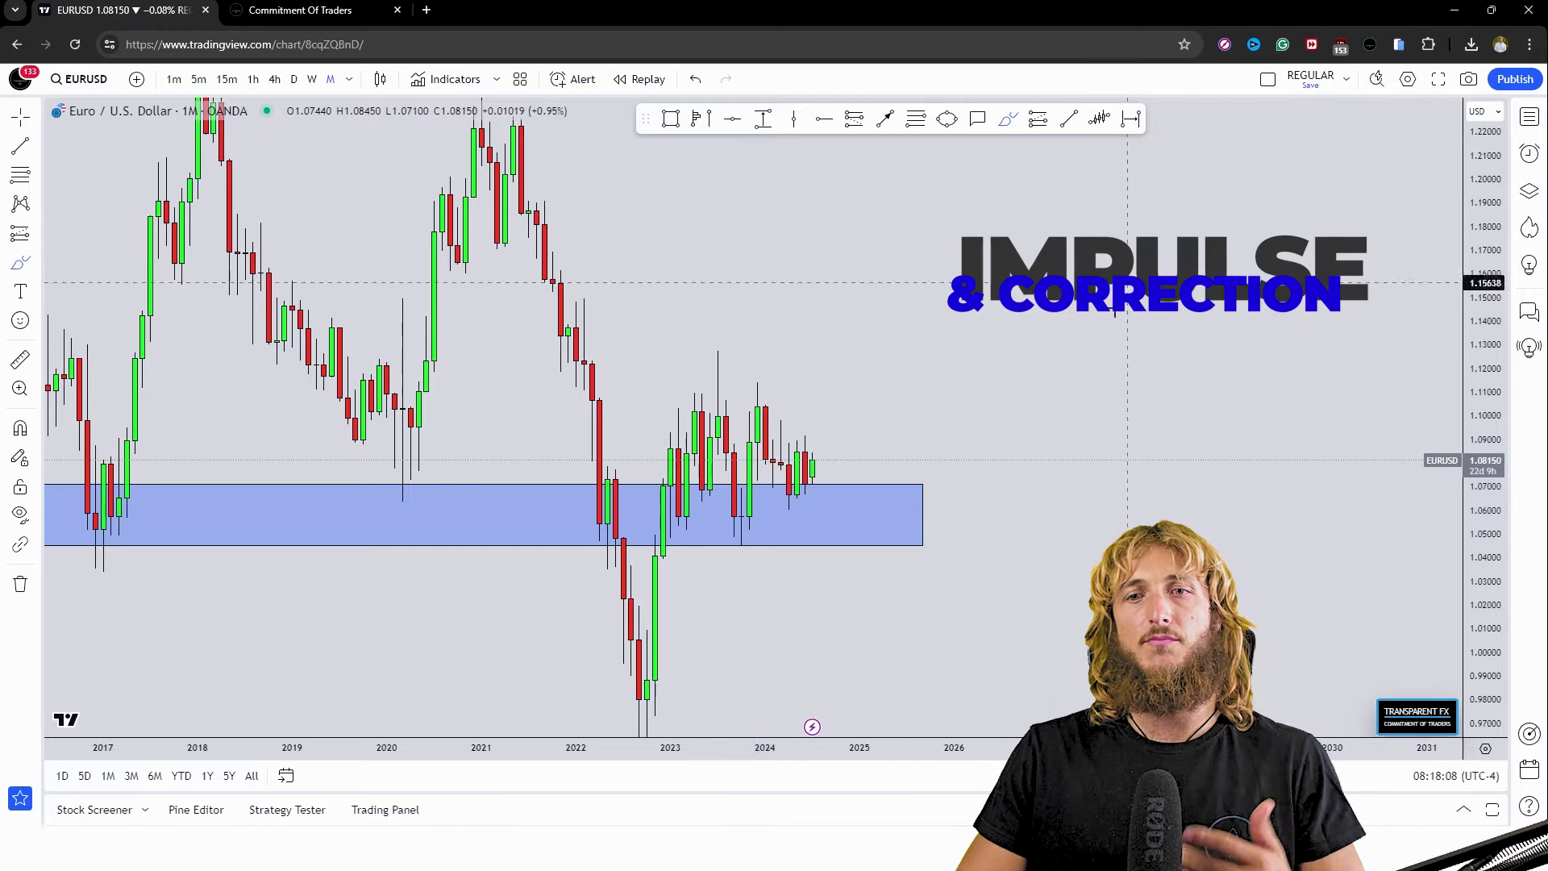
pyautogui.click(916, 118)
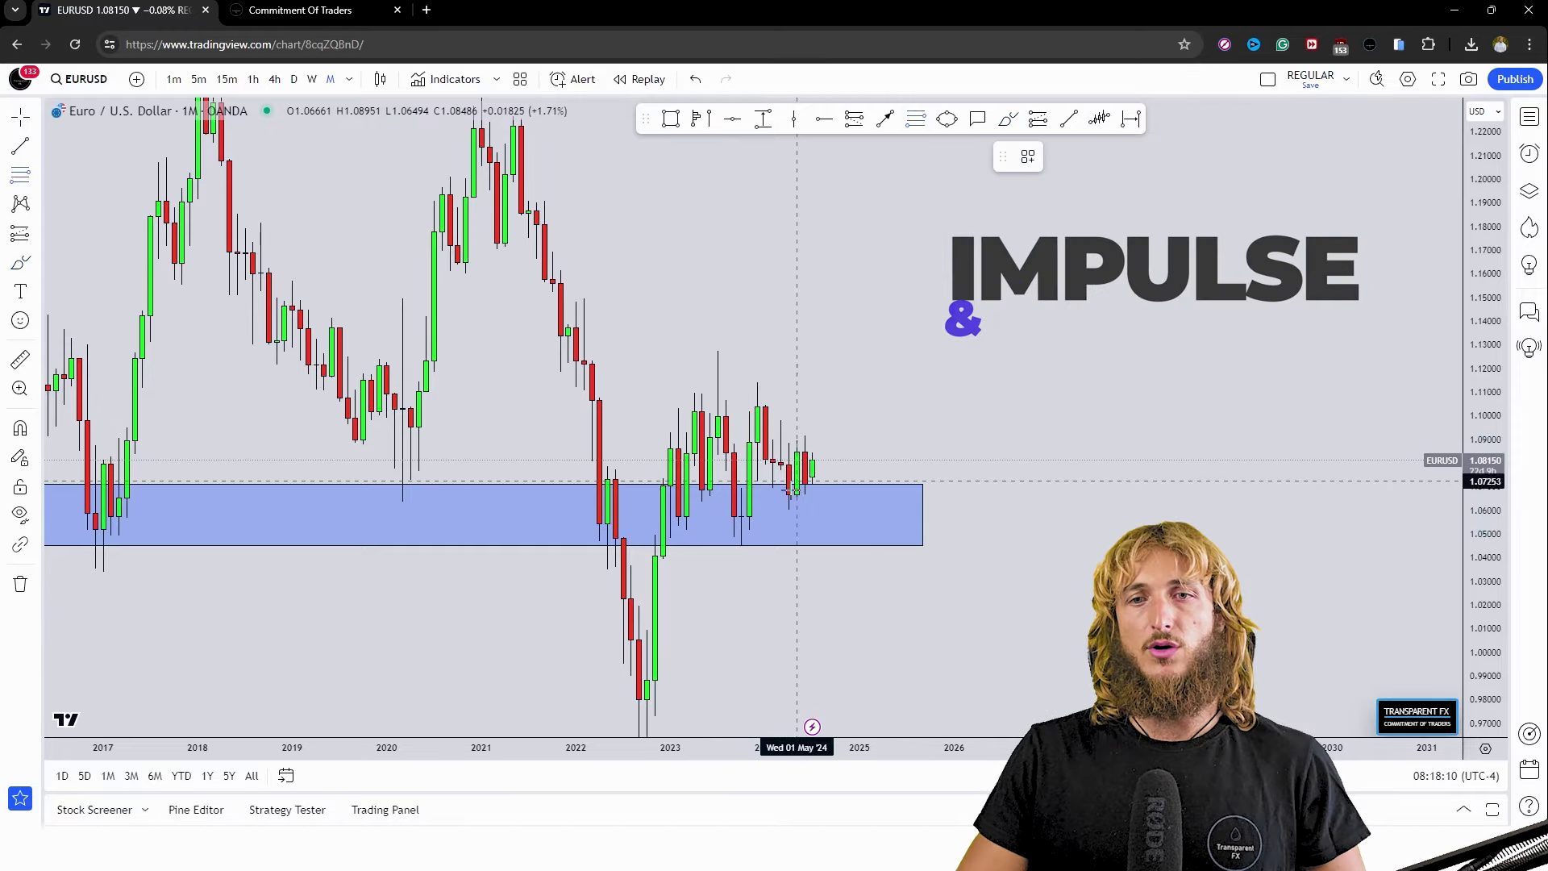
pyautogui.click(741, 545)
pyautogui.click(761, 381)
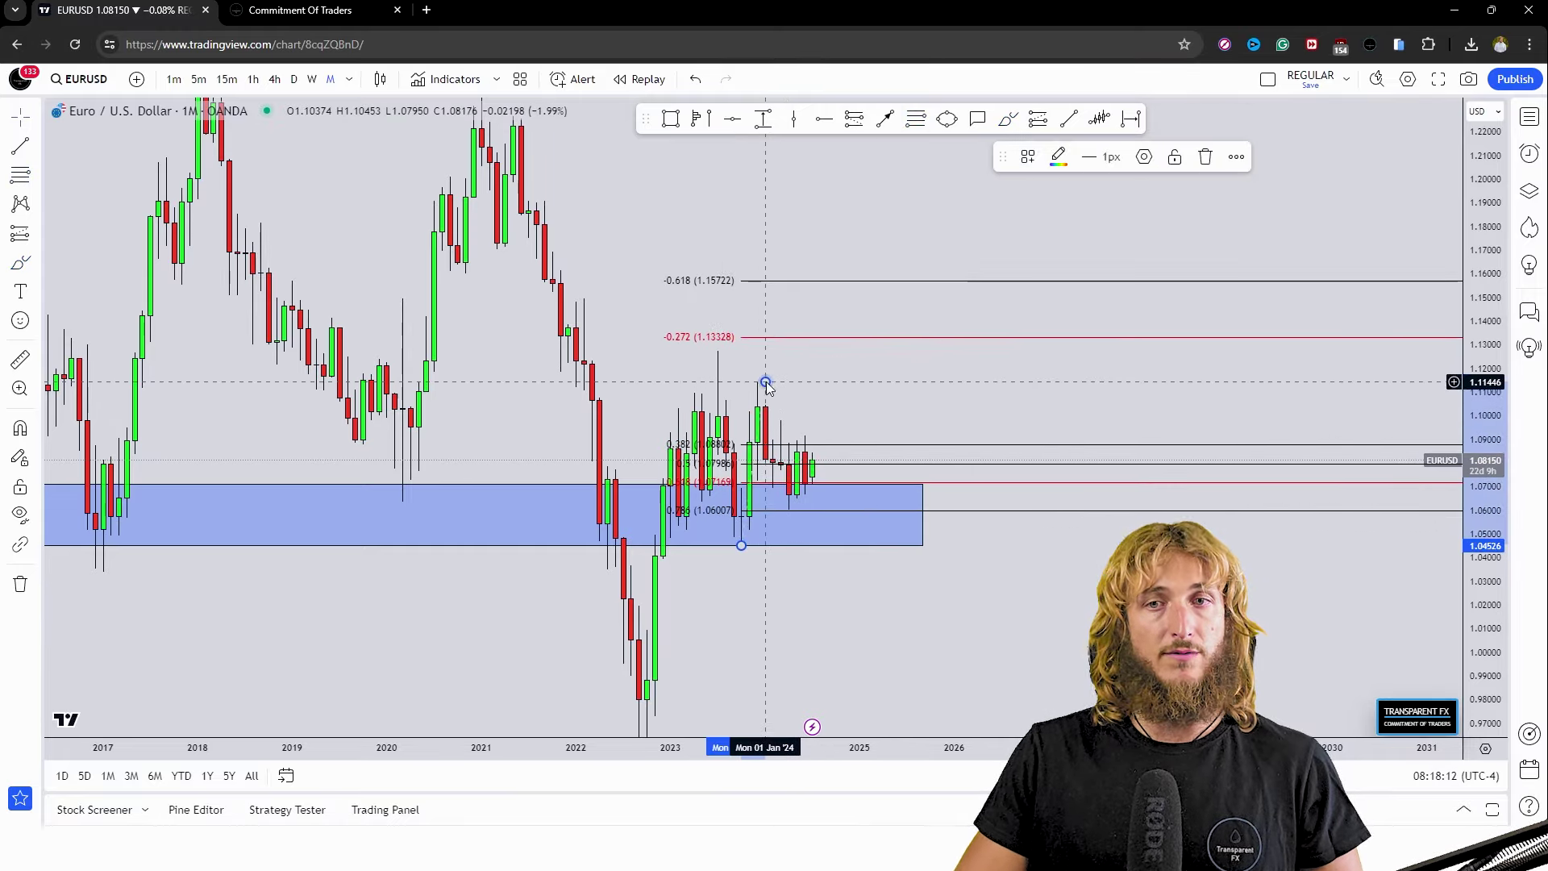
pyautogui.moveTo(923, 545); pyautogui.dragTo(933, 513)
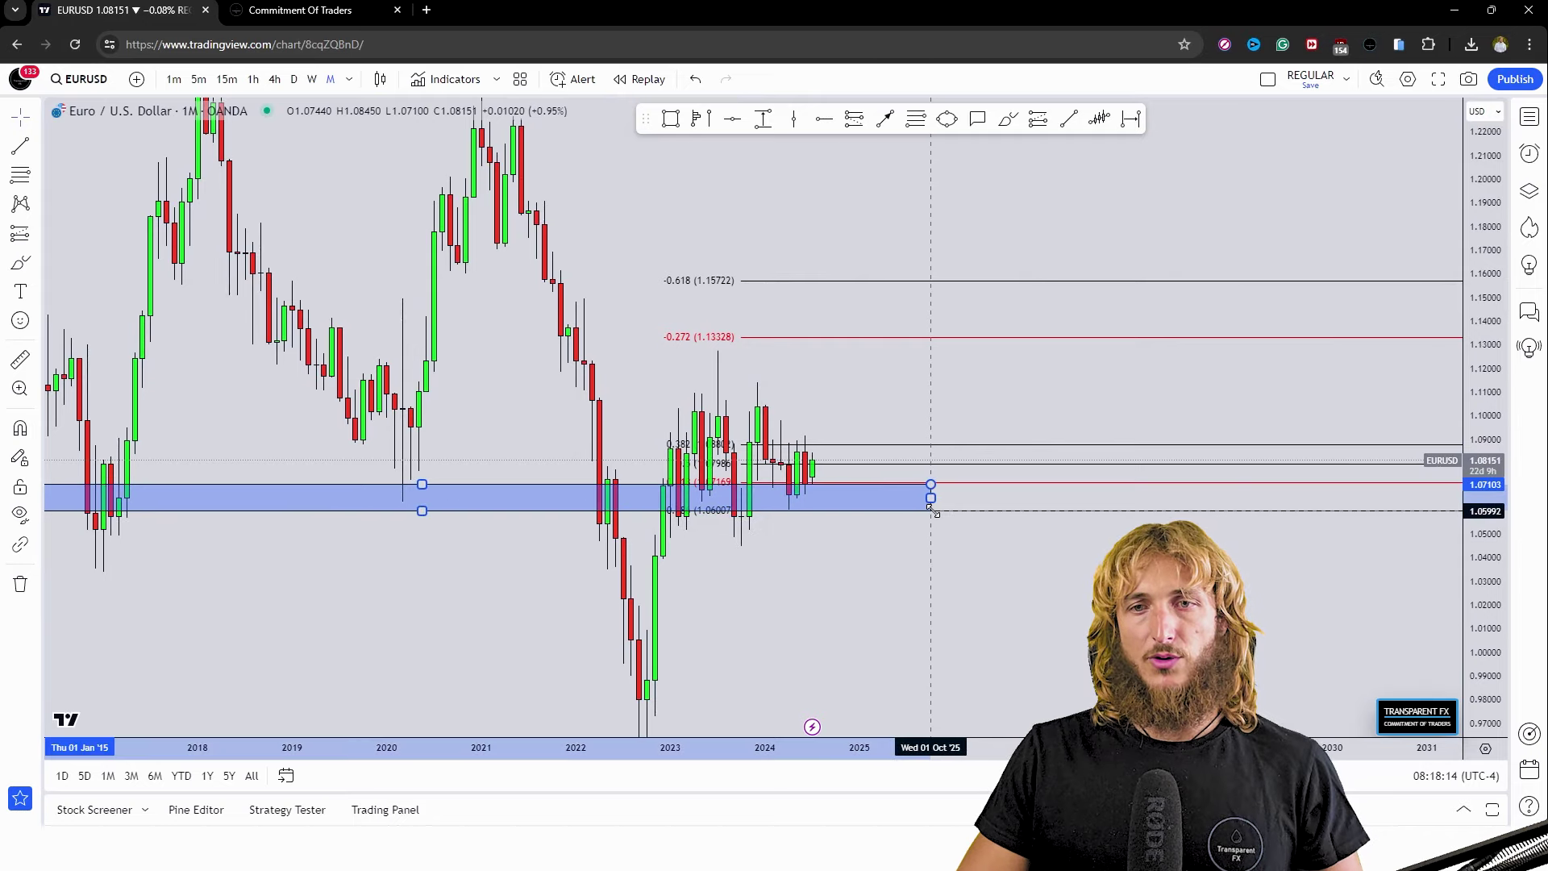
pyautogui.click(1008, 119)
# Step: Circle the mid-2024 lows in red, then undo the circle and the zone narrowing
pyautogui.moveTo(817, 486)
pyautogui.mouseDown()
pyautogui.moveTo(771, 488)
pyautogui.moveTo(797, 508)
pyautogui.moveTo(819, 497)
pyautogui.moveTo(804, 498)
pyautogui.moveTo(812, 469)
pyautogui.mouseUp()
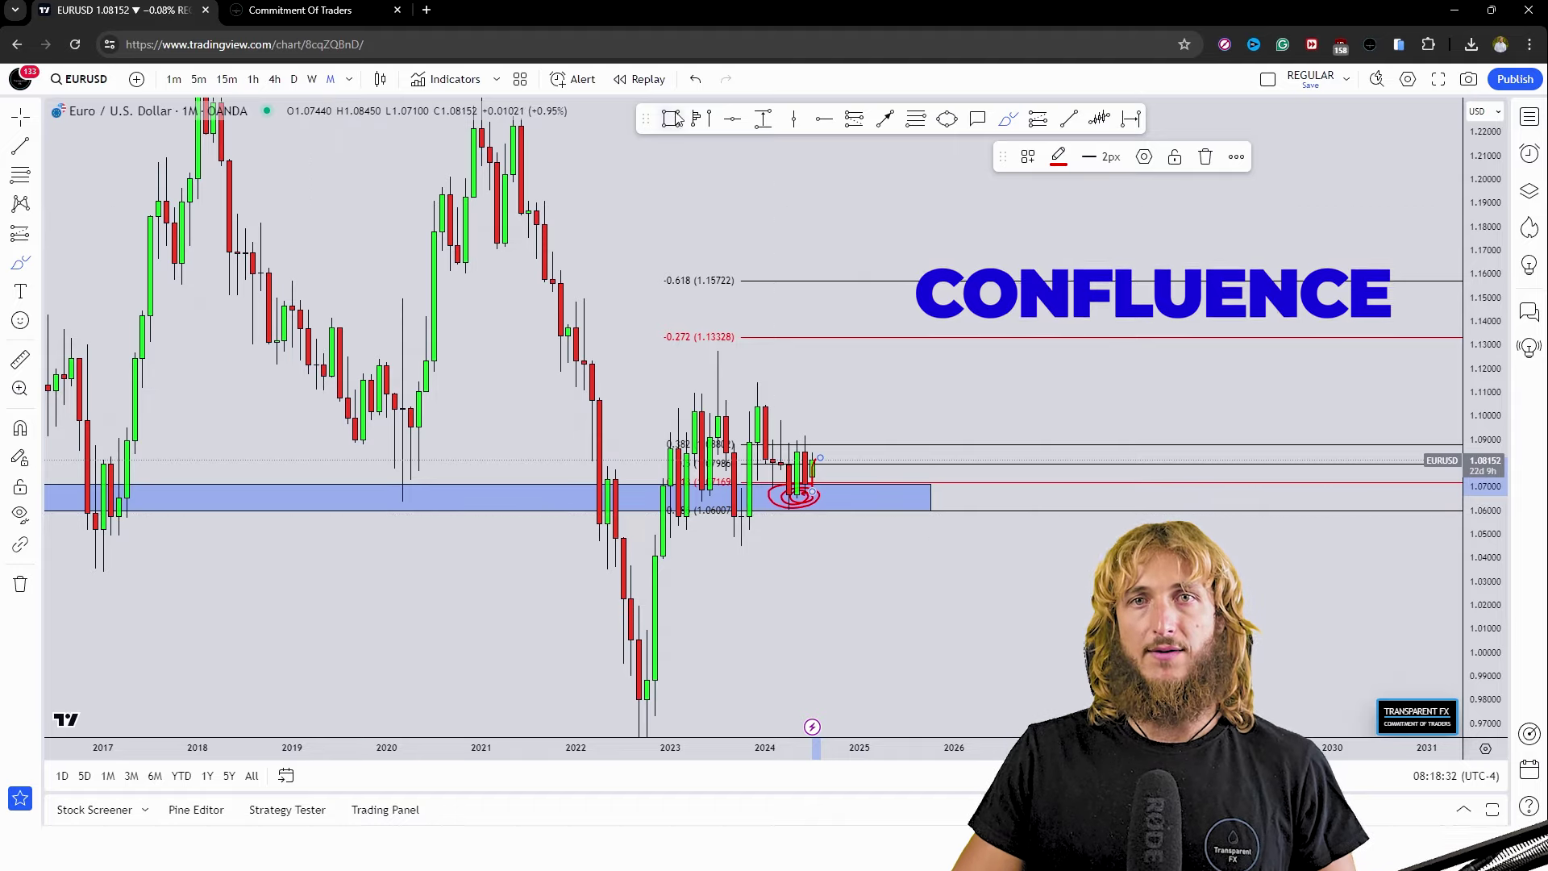
pyautogui.click(695, 78)
pyautogui.click(695, 78)
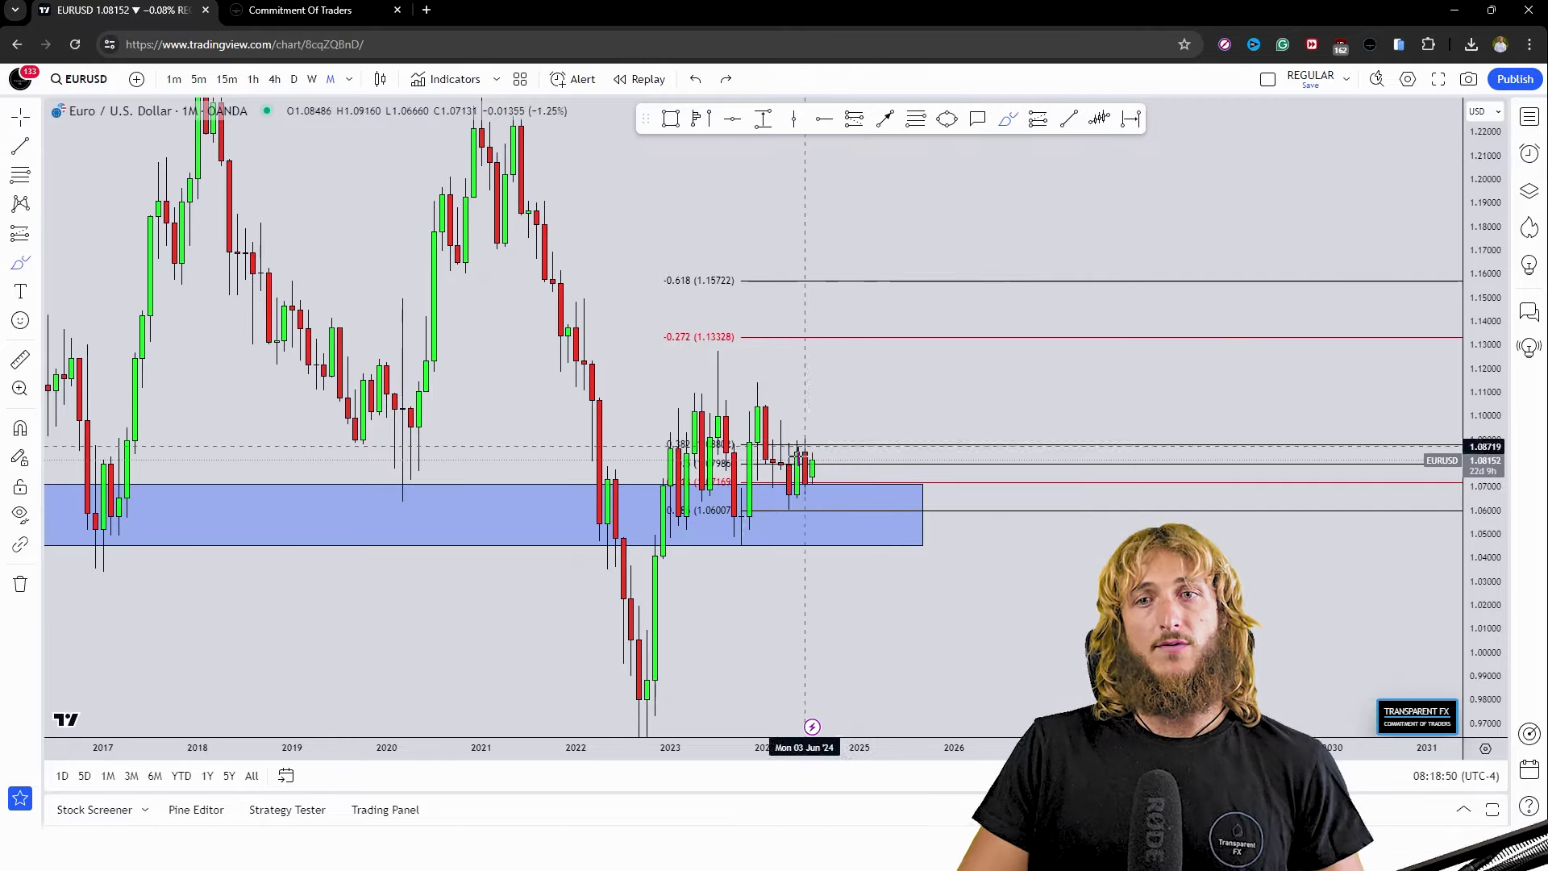
# Step: Sketch and undo a rise toward 1.142, then delete the Fibonacci retracement
pyautogui.moveTo(815, 500); pyautogui.dragTo(847, 314)
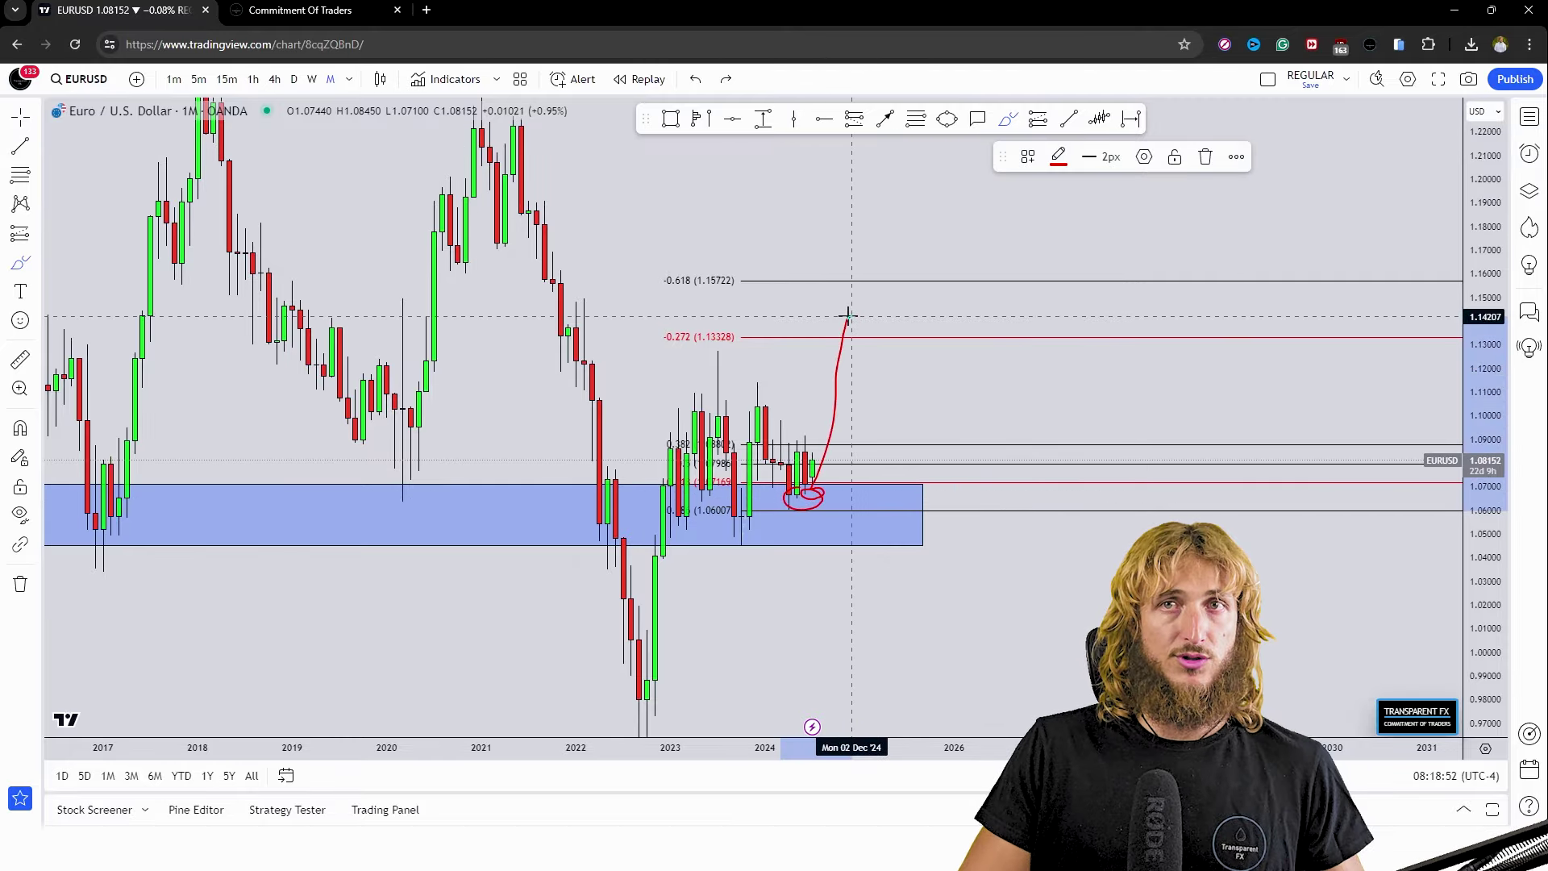
pyautogui.click(695, 78)
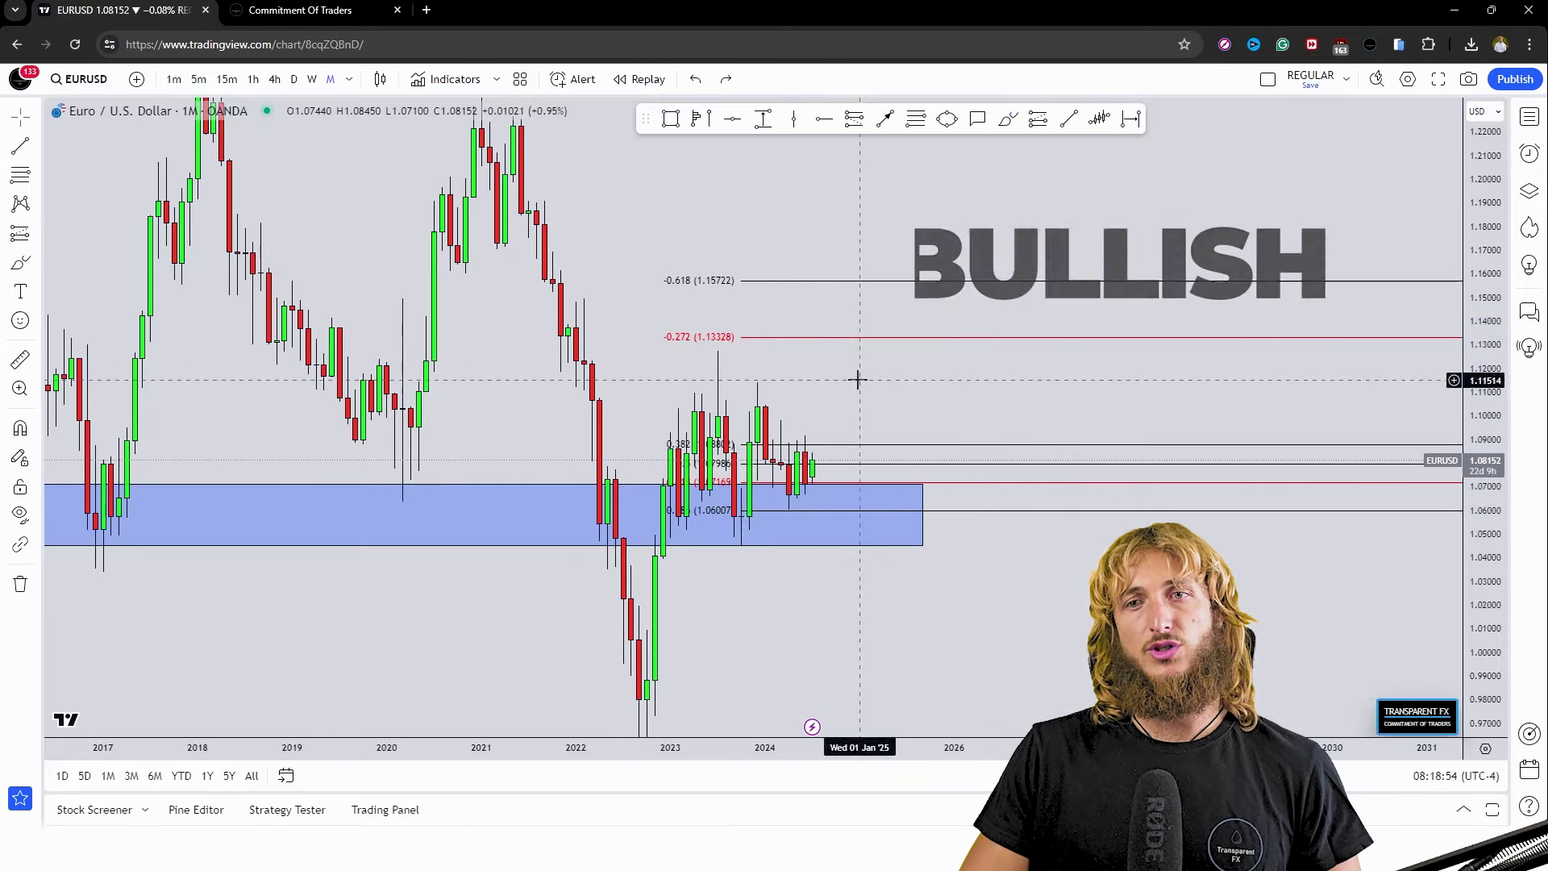
pyautogui.click(856, 338)
pyautogui.click(1217, 158)
# Step: Reset the chart view and delete the blue support zone
pyautogui.rightClick(1037, 353)
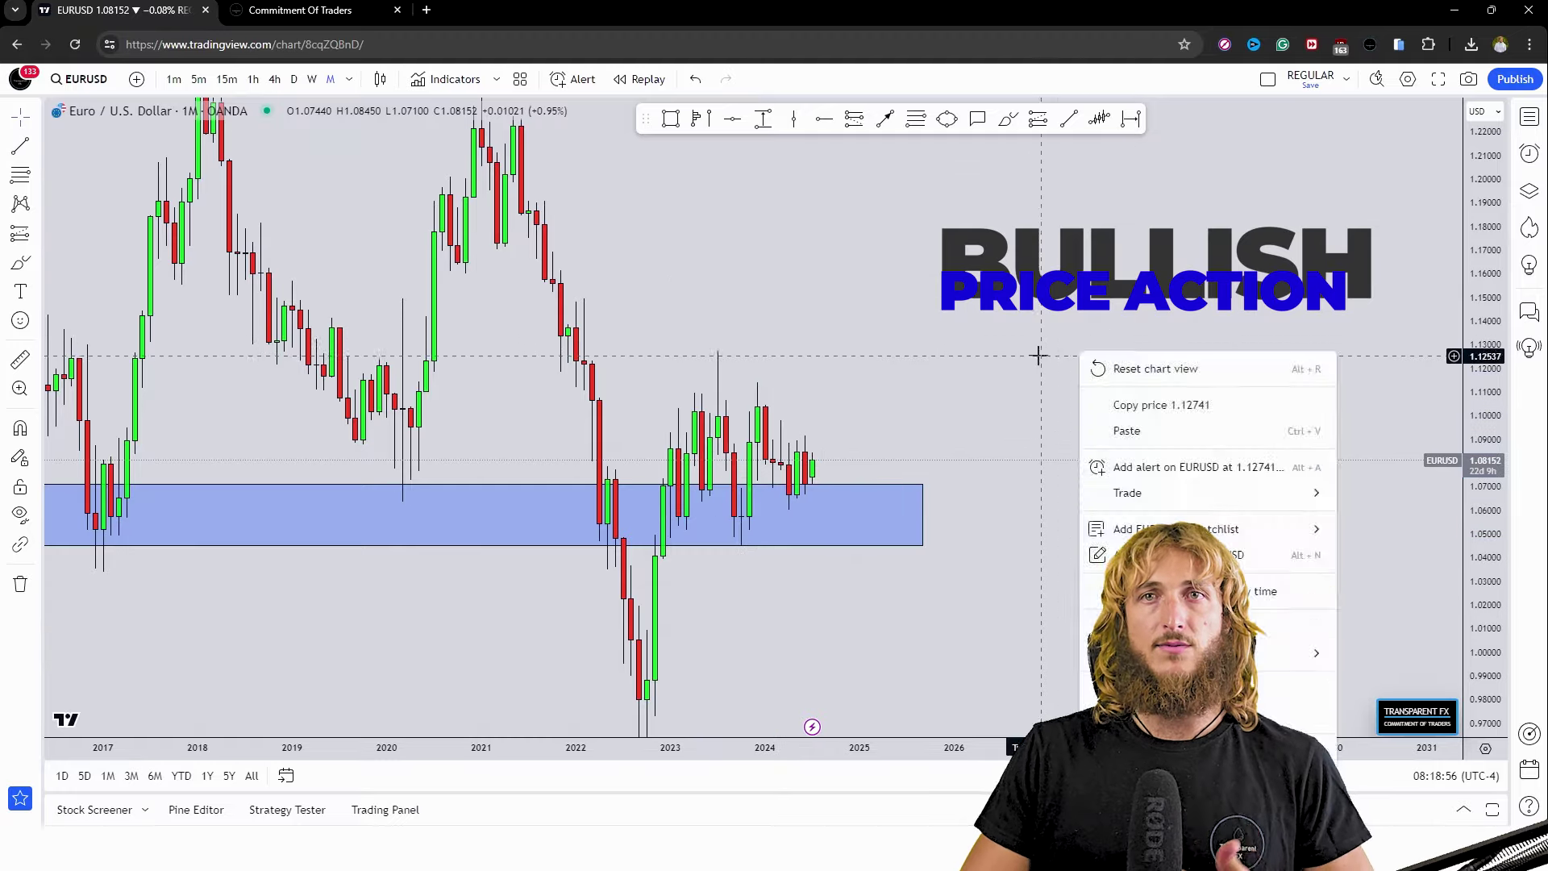
pyautogui.click(1072, 369)
pyautogui.click(917, 505)
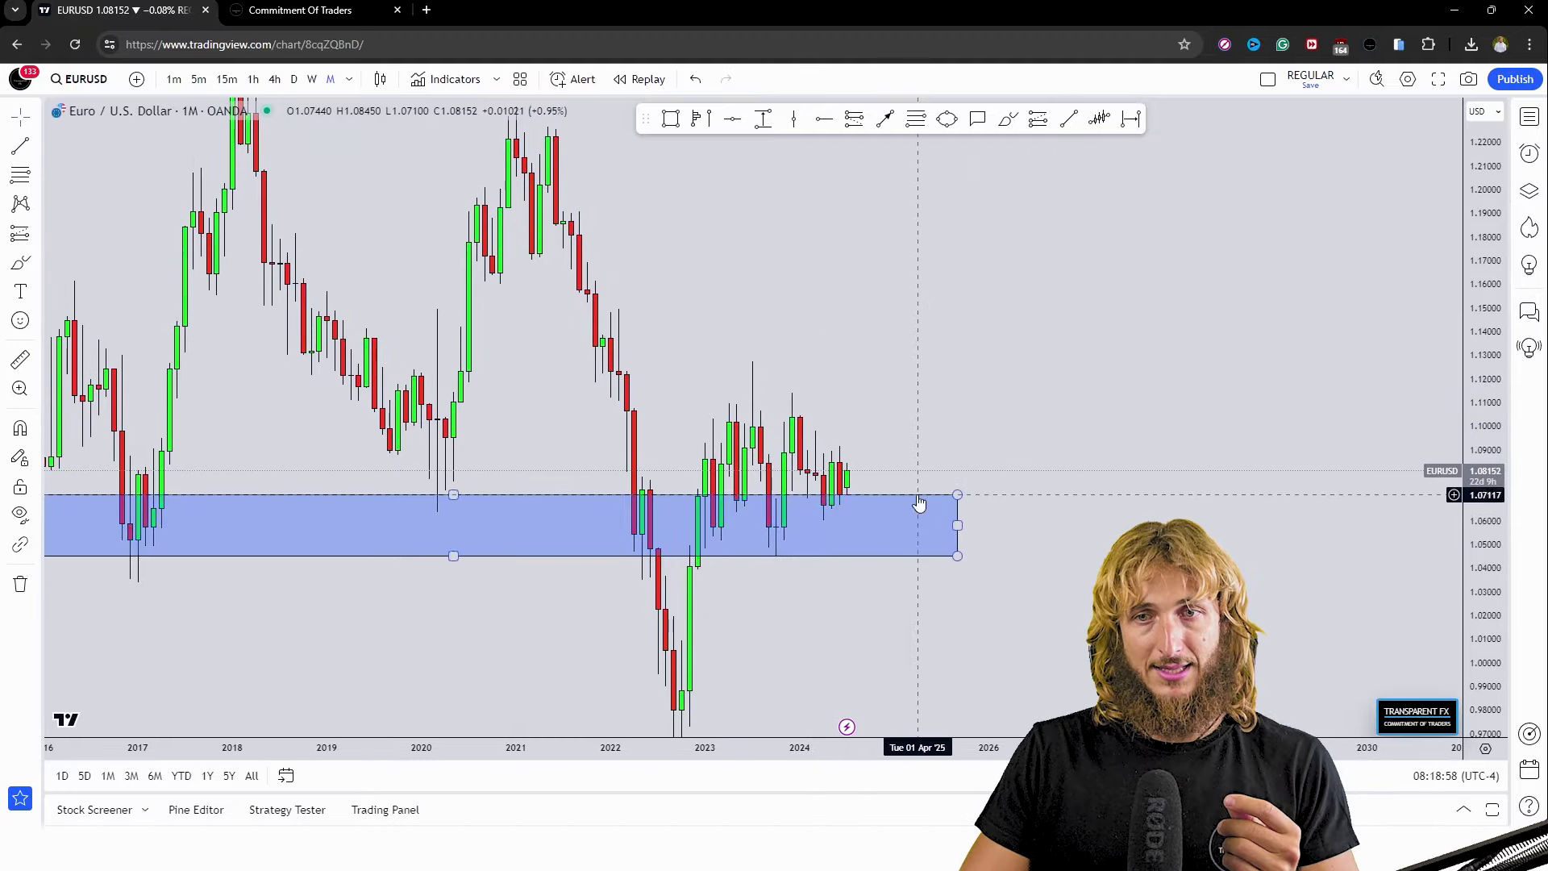
pyautogui.click(917, 494)
pyautogui.click(1236, 157)
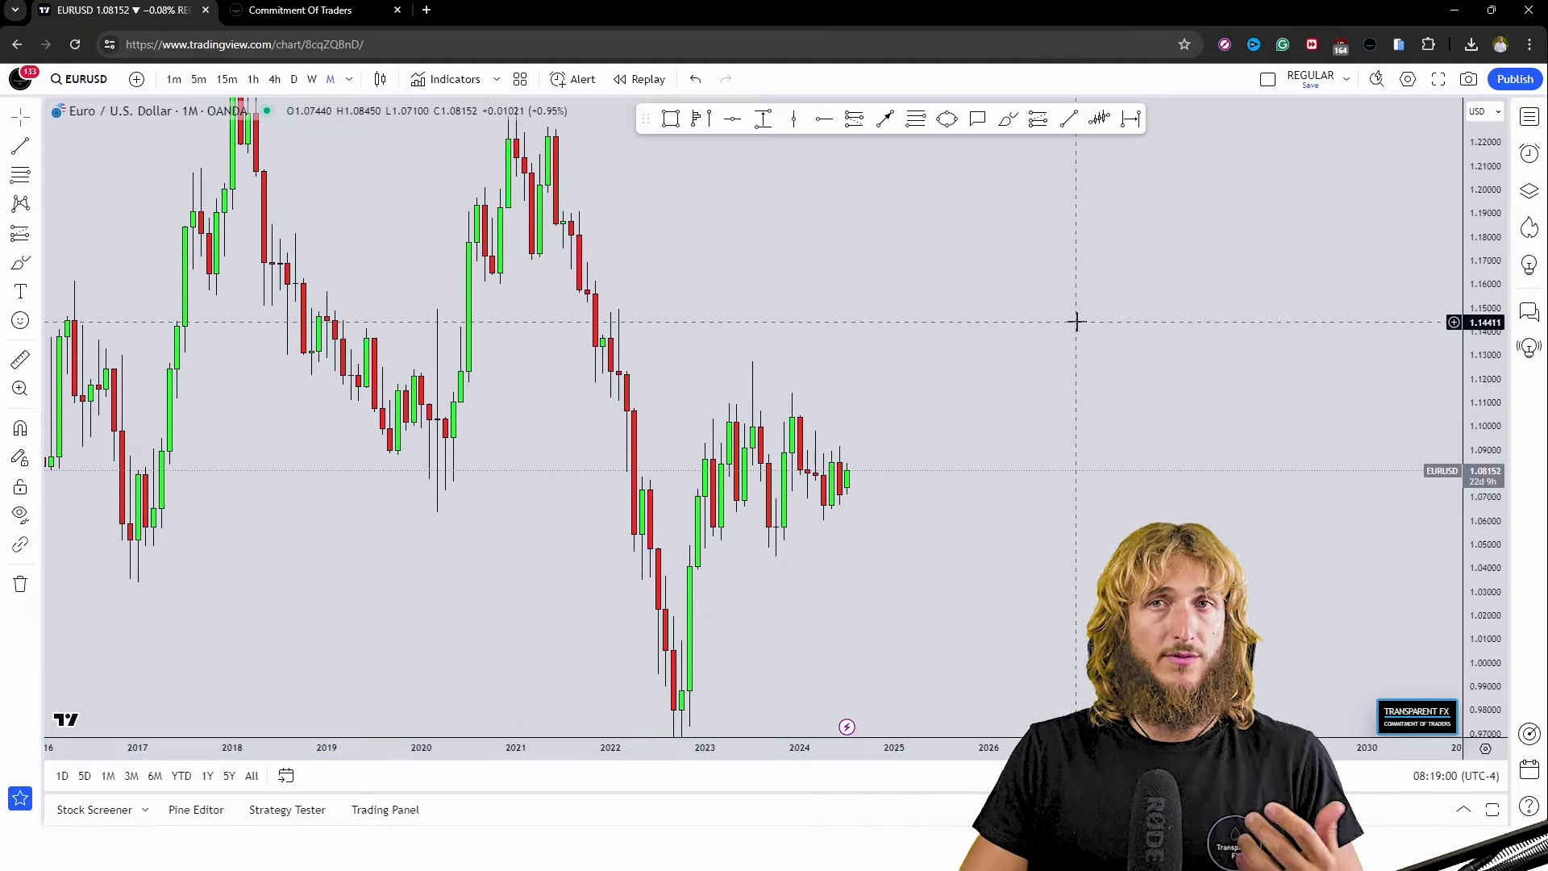
# Step: Check the Commitment of Traders tab again, then switch EURUSD to the weekly timeframe
pyautogui.click(322, 5)
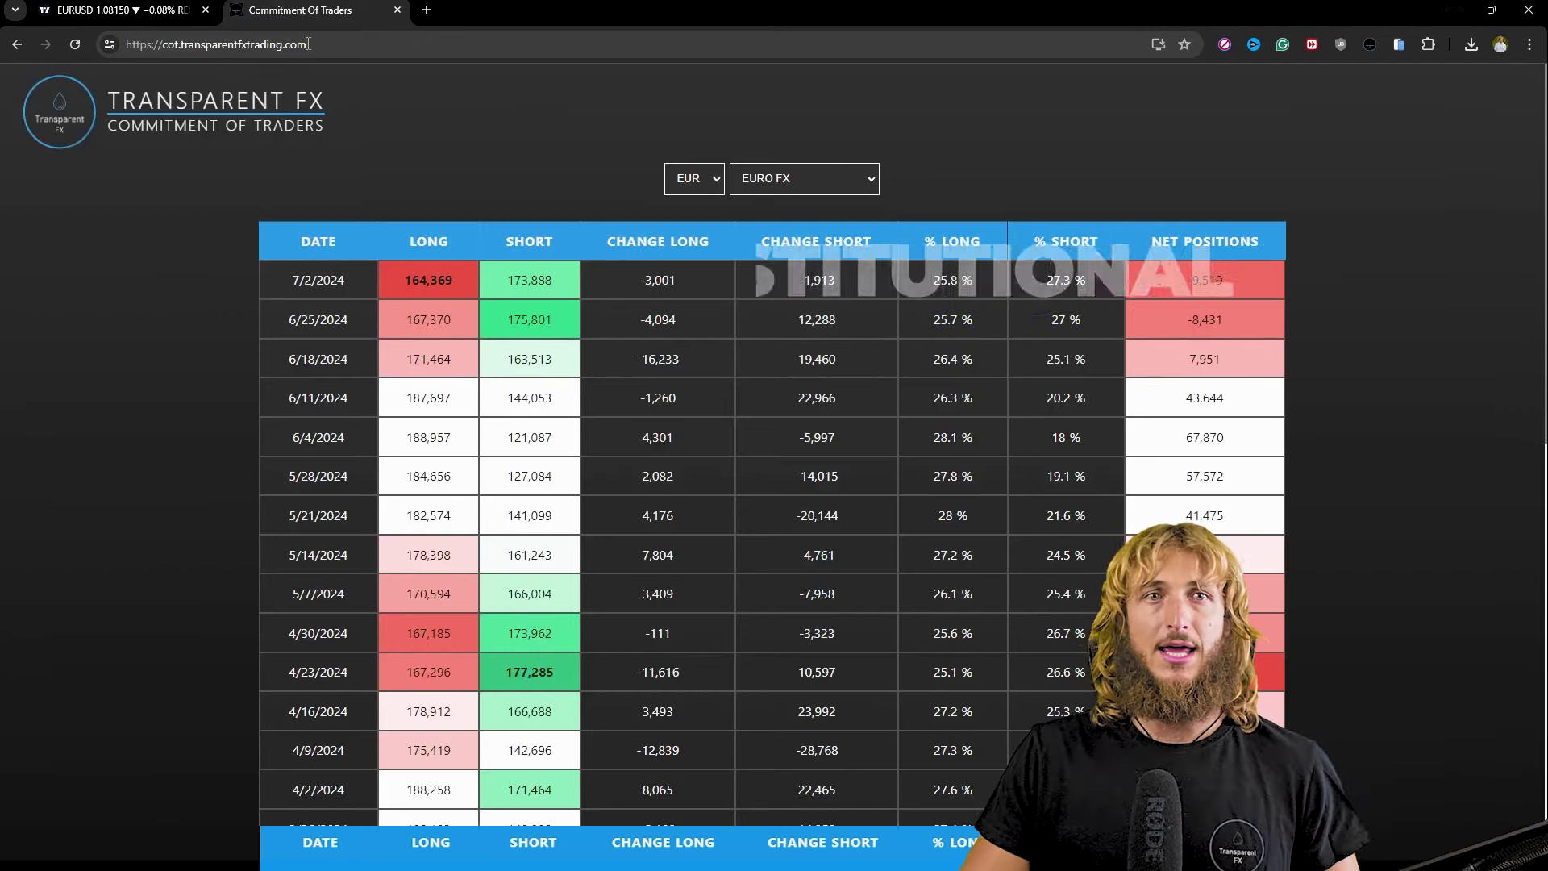
pyautogui.click(134, 6)
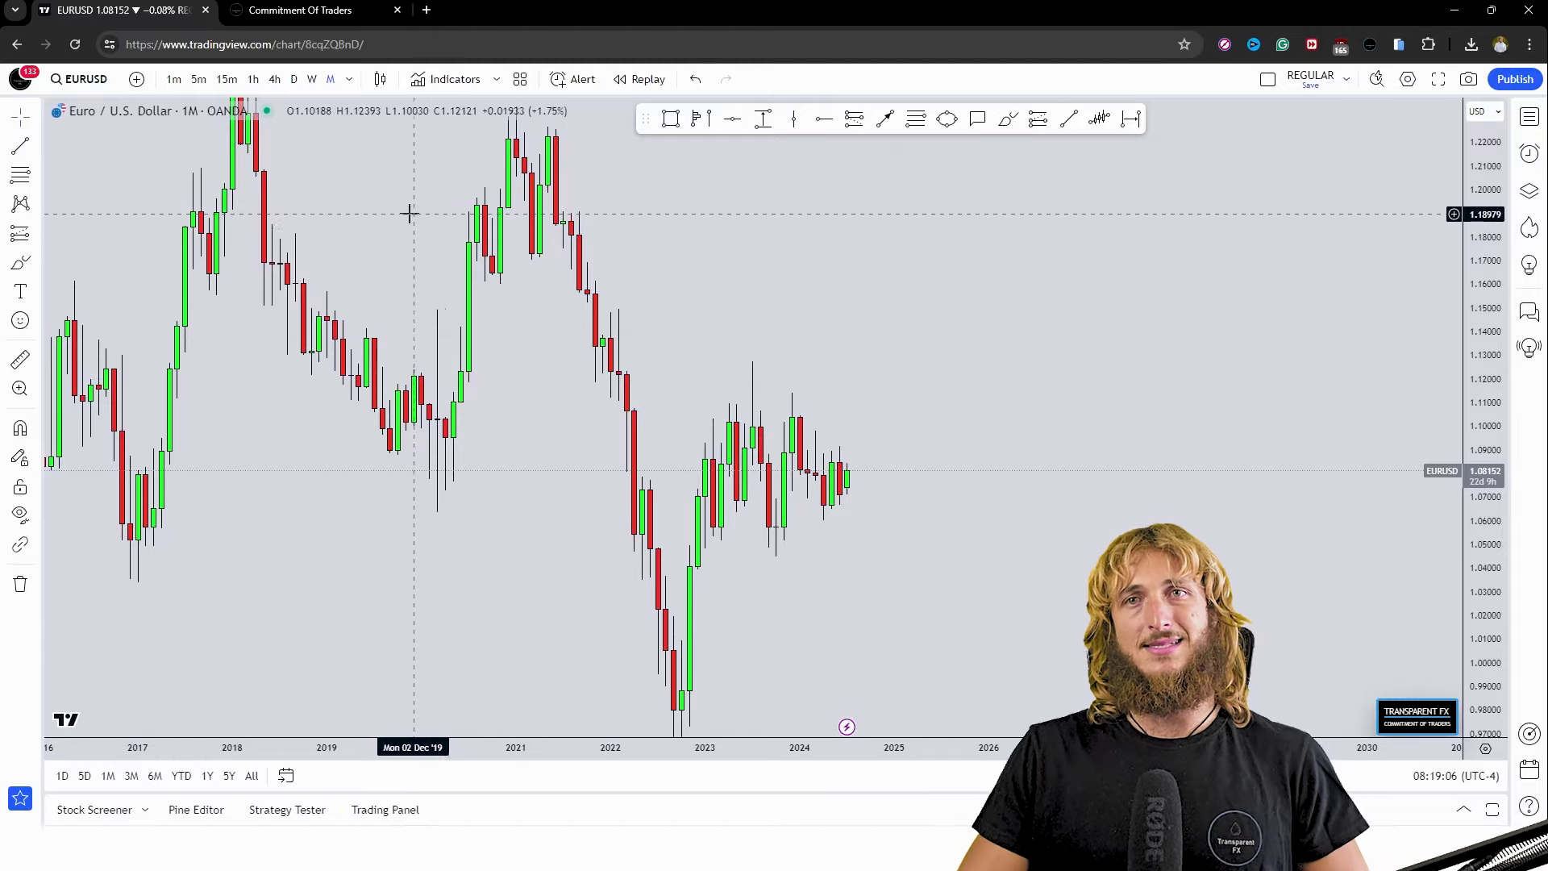
pyautogui.click(312, 79)
# Step: Zoom in on the recent weekly candles, sketch red marks on them, then undo those marks
pyautogui.moveTo(1481, 649); pyautogui.dragTo(1469, 415)
pyautogui.moveTo(939, 553); pyautogui.dragTo(982, 468)
pyautogui.click(731, 700)
pyautogui.moveTo(916, 563); pyautogui.dragTo(1048, 530)
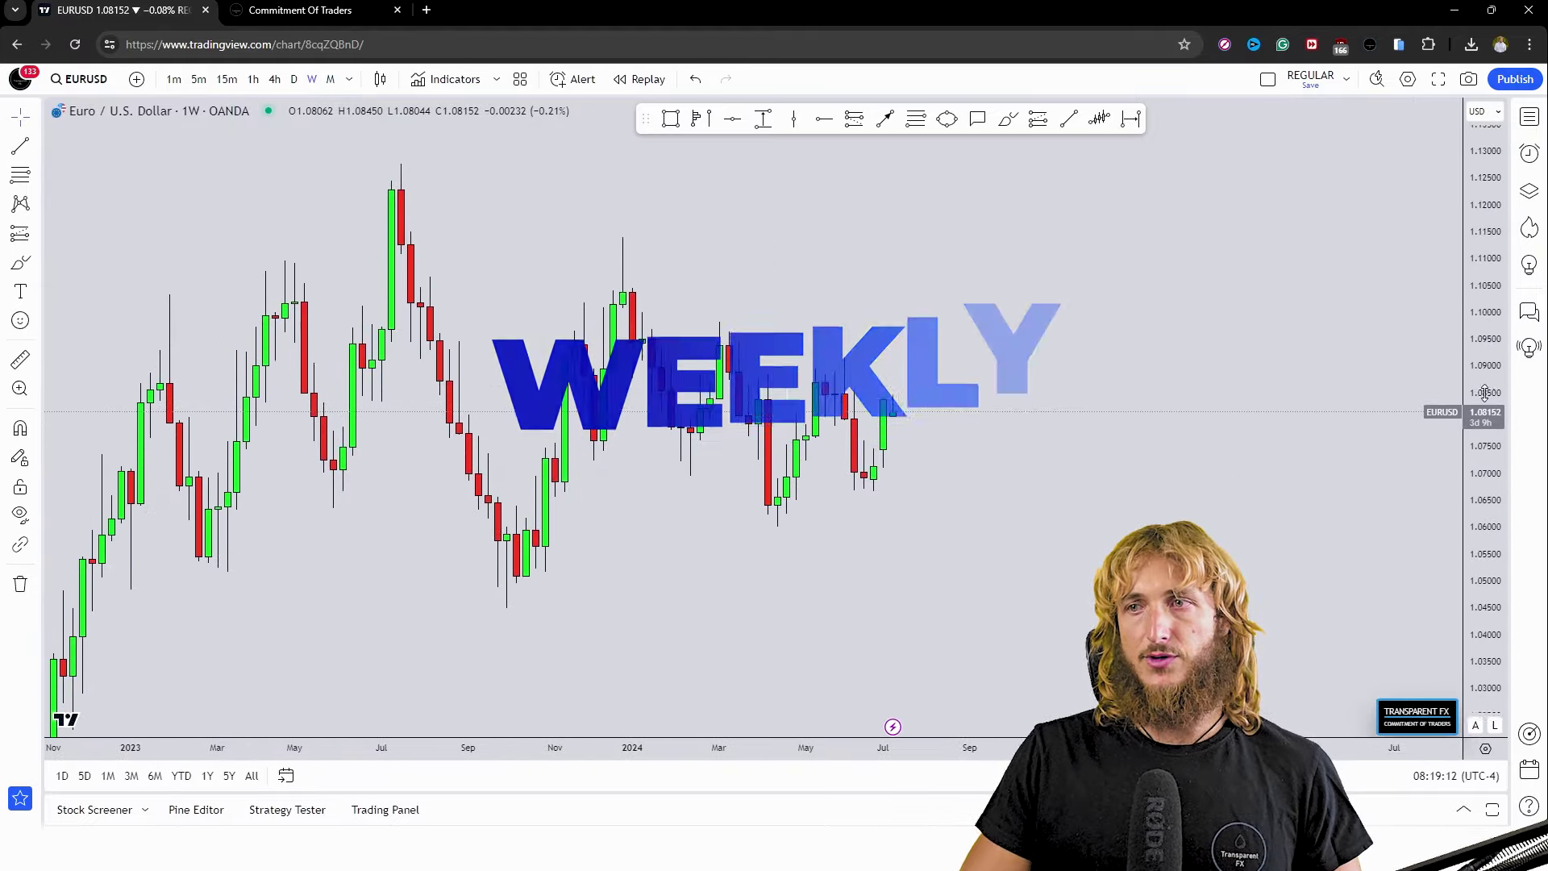
pyautogui.moveTo(1485, 393); pyautogui.dragTo(1483, 367)
pyautogui.click(1008, 118)
pyautogui.moveTo(787, 518)
pyautogui.mouseDown()
pyautogui.moveTo(815, 374)
pyautogui.moveTo(845, 355)
pyautogui.moveTo(857, 498)
pyautogui.moveTo(877, 488)
pyautogui.moveTo(861, 490)
pyautogui.moveTo(893, 411)
pyautogui.mouseUp()
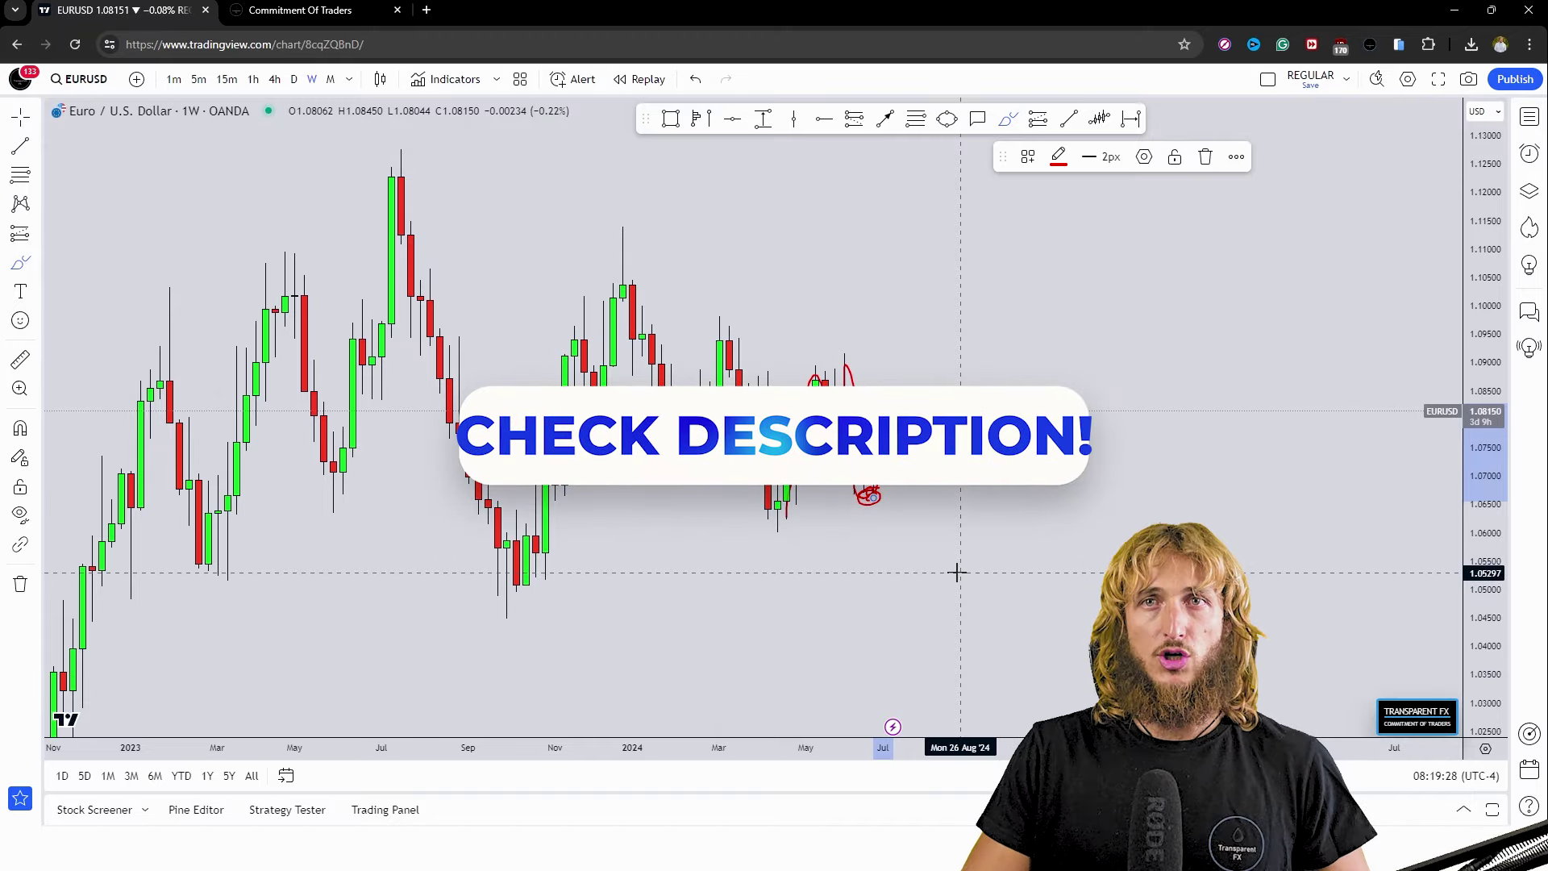
pyautogui.click(695, 79)
pyautogui.click(695, 78)
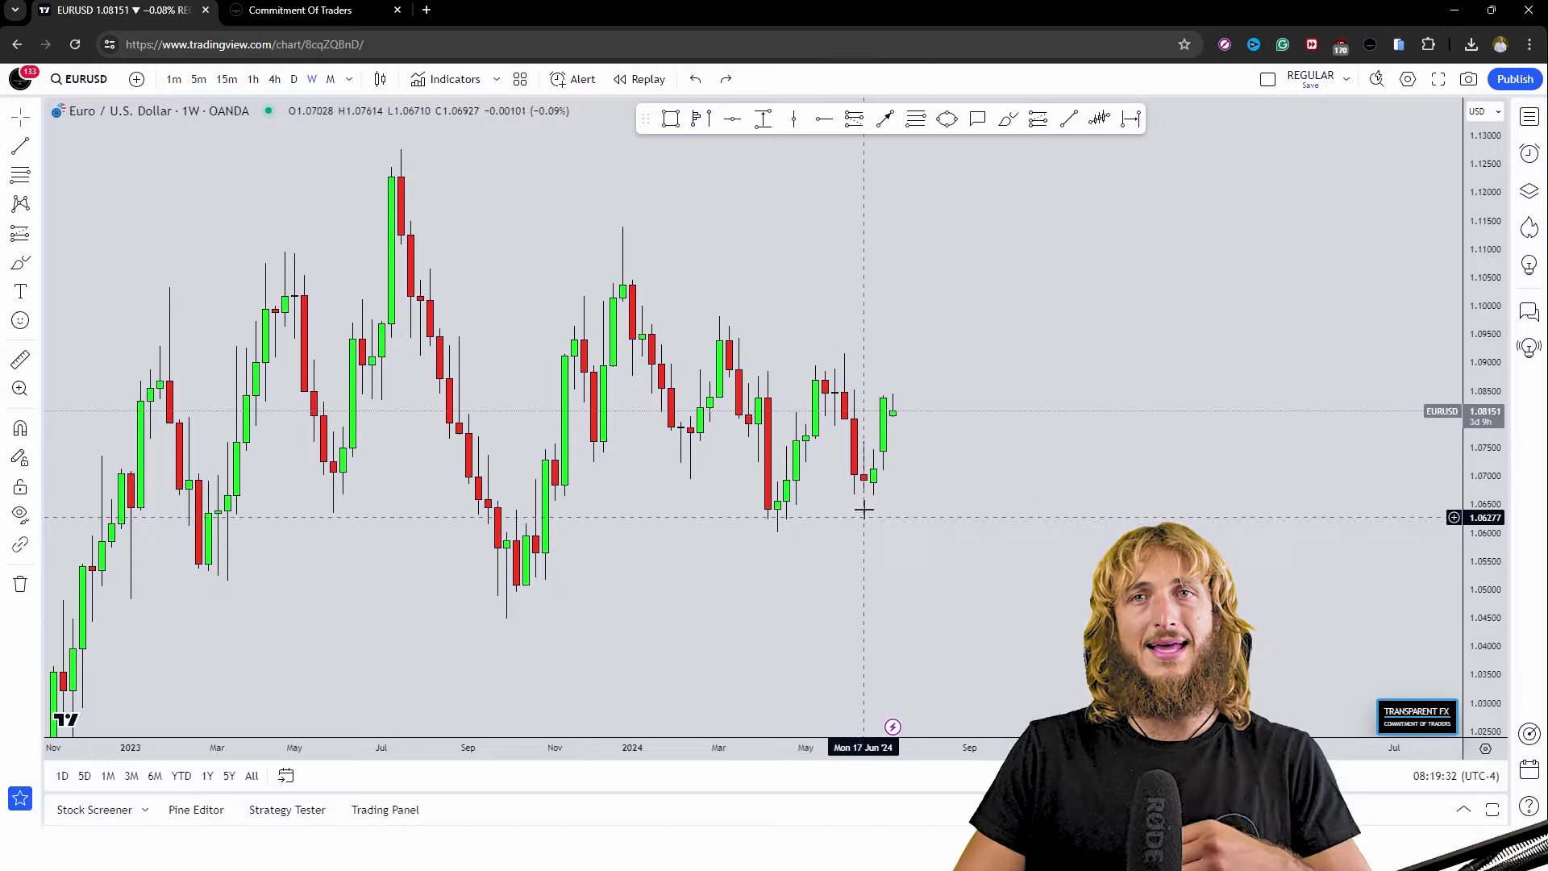
# Step: Draw a blue rectangle zone around the latest weekly candles near 1.08
pyautogui.click(670, 119)
pyautogui.moveTo(823, 394); pyautogui.dragTo(970, 429)
pyautogui.moveTo(1137, 574); pyautogui.dragTo(964, 592)
# Step: Sketch a red up-and-down move right of the zone with a horizontal peak line and two circled points
pyautogui.click(1003, 125)
pyautogui.moveTo(970, 405)
pyautogui.mouseDown()
pyautogui.moveTo(1000, 278)
pyautogui.moveTo(1079, 250)
pyautogui.mouseUp()
pyautogui.moveTo(1023, 300); pyautogui.dragTo(1194, 299)
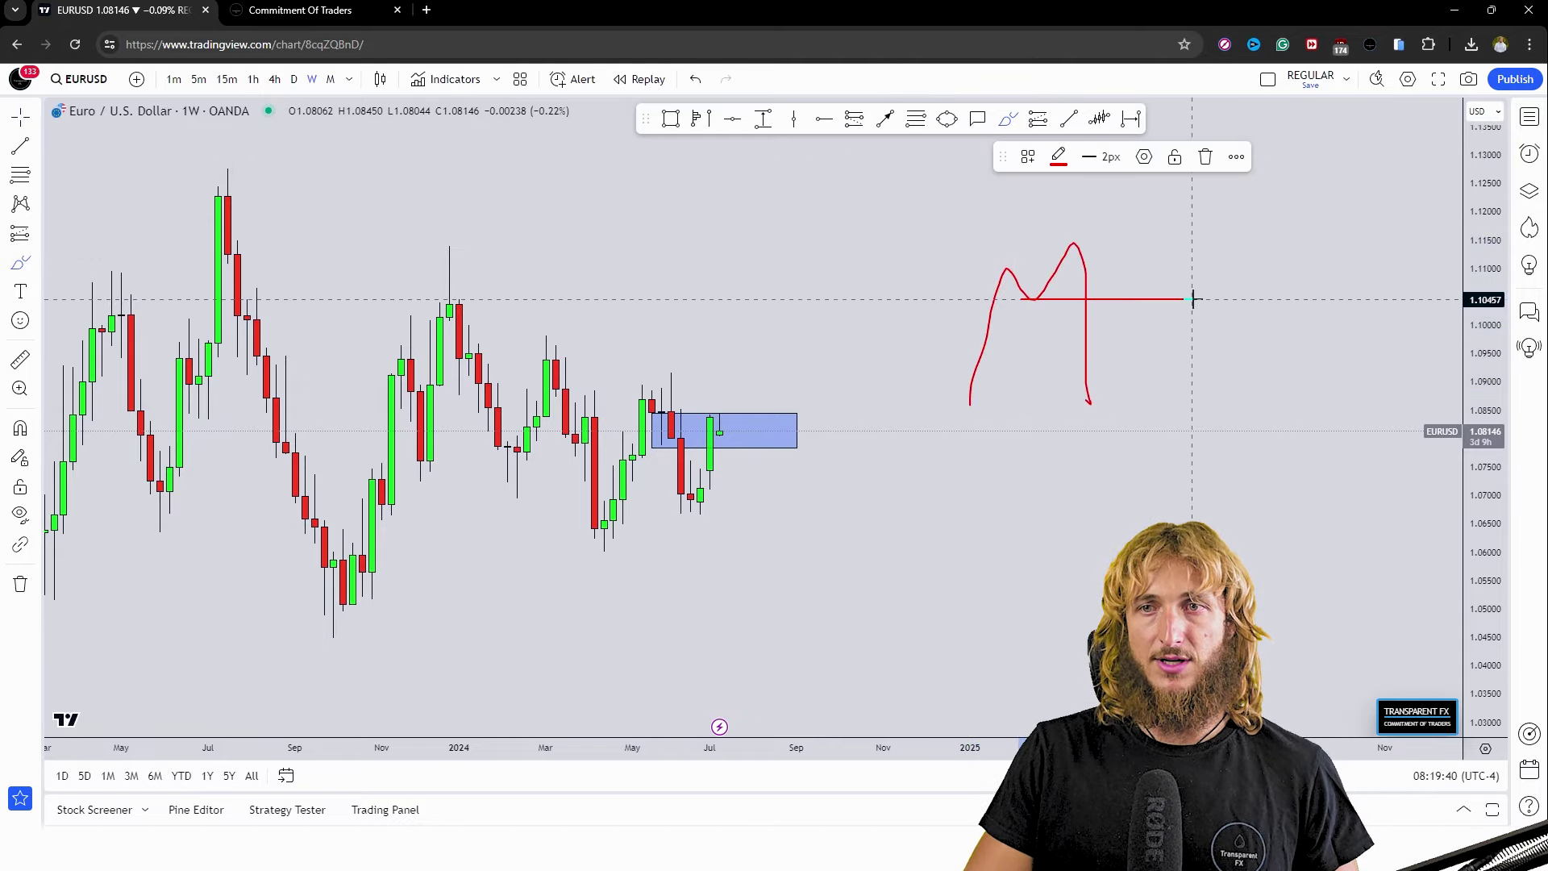
pyautogui.moveTo(1037, 296); pyautogui.dragTo(1044, 297)
pyautogui.moveTo(1140, 292)
pyautogui.mouseDown()
pyautogui.moveTo(1122, 311)
pyautogui.moveTo(1135, 299)
pyautogui.mouseUp()
pyautogui.moveTo(1094, 409)
pyautogui.mouseDown()
pyautogui.moveTo(1134, 302)
pyautogui.moveTo(1192, 324)
pyautogui.mouseUp()
# Step: Sketch price rising out of the blue zone, then undo all the red sketch strokes
pyautogui.moveTo(723, 421)
pyautogui.mouseDown()
pyautogui.moveTo(736, 367)
pyautogui.moveTo(760, 410)
pyautogui.moveTo(784, 234)
pyautogui.mouseUp()
pyautogui.click(698, 79)
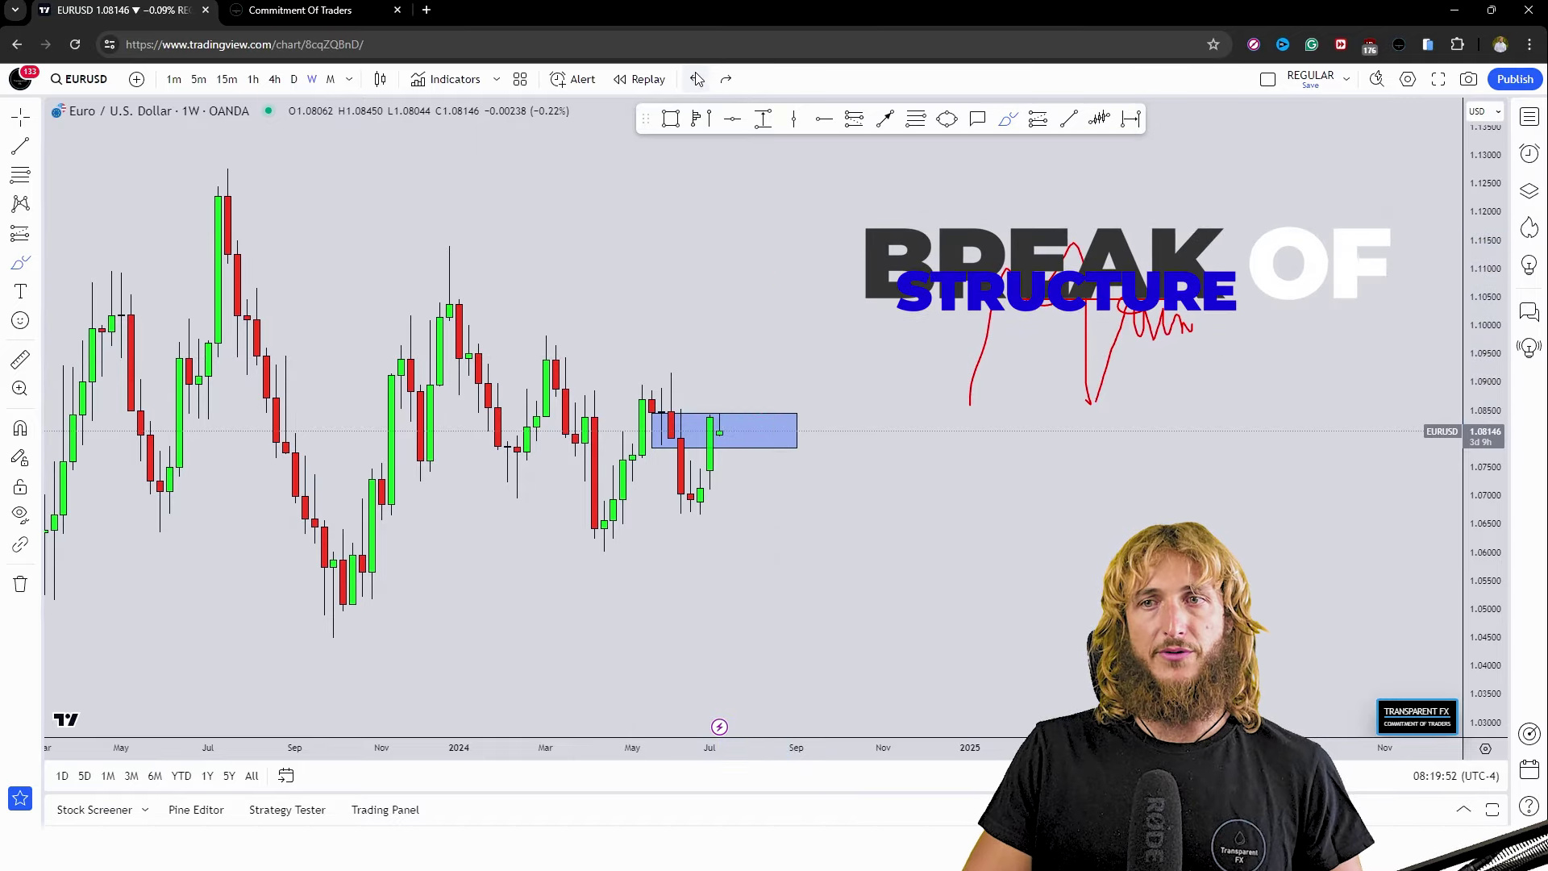
pyautogui.click(698, 79)
pyautogui.click(698, 79)
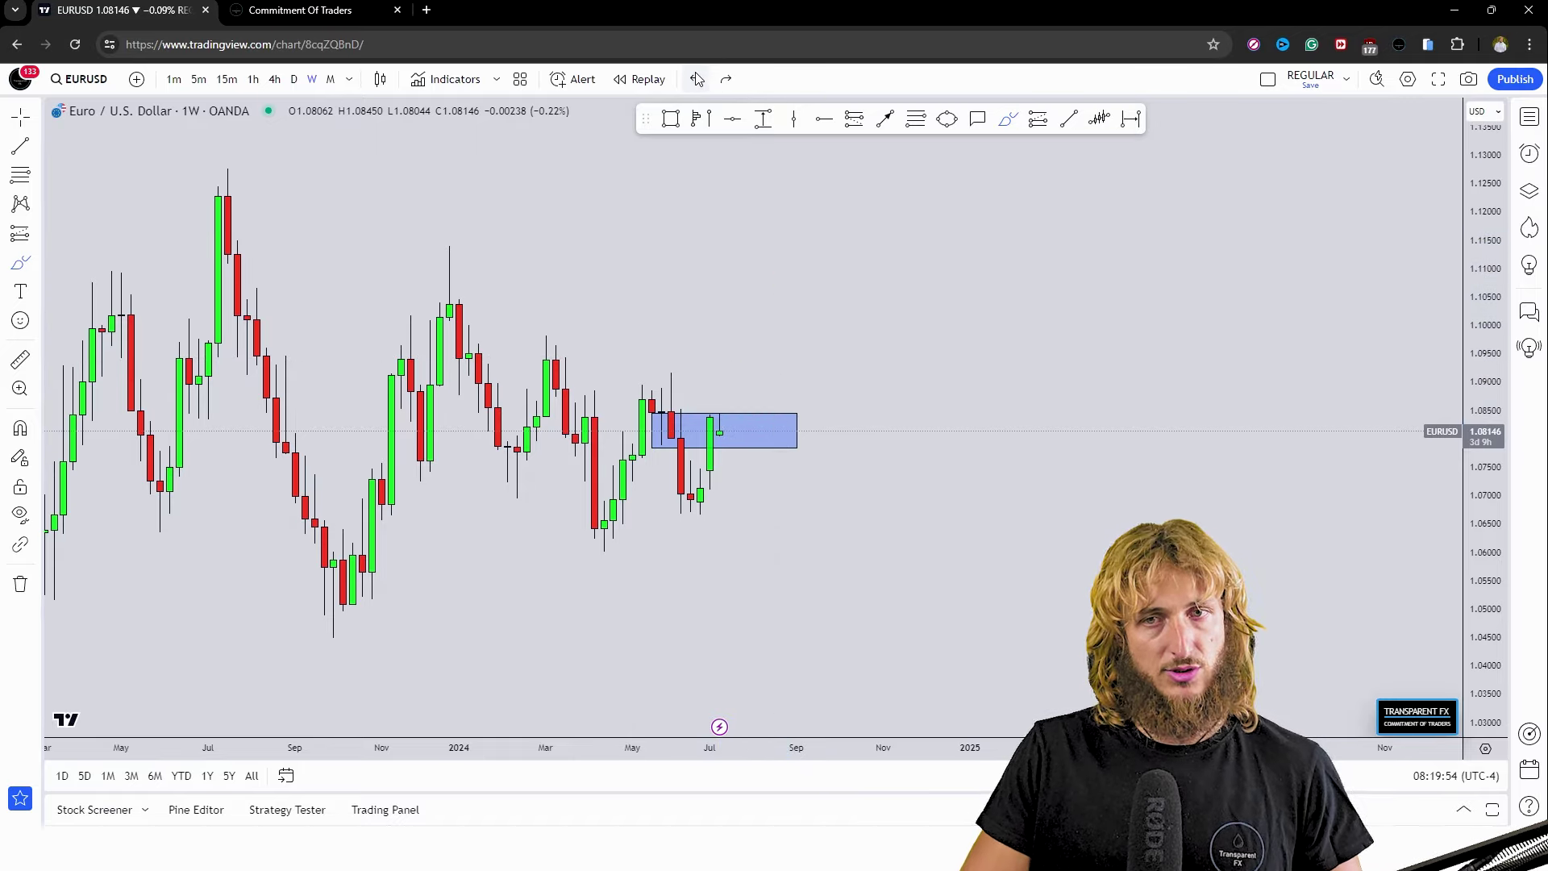
pyautogui.press('Escape')
# Step: Sketch and delete a dip-then-rise stroke, then switch the chart to daily candles
pyautogui.moveTo(873, 387); pyautogui.dragTo(1001, 382)
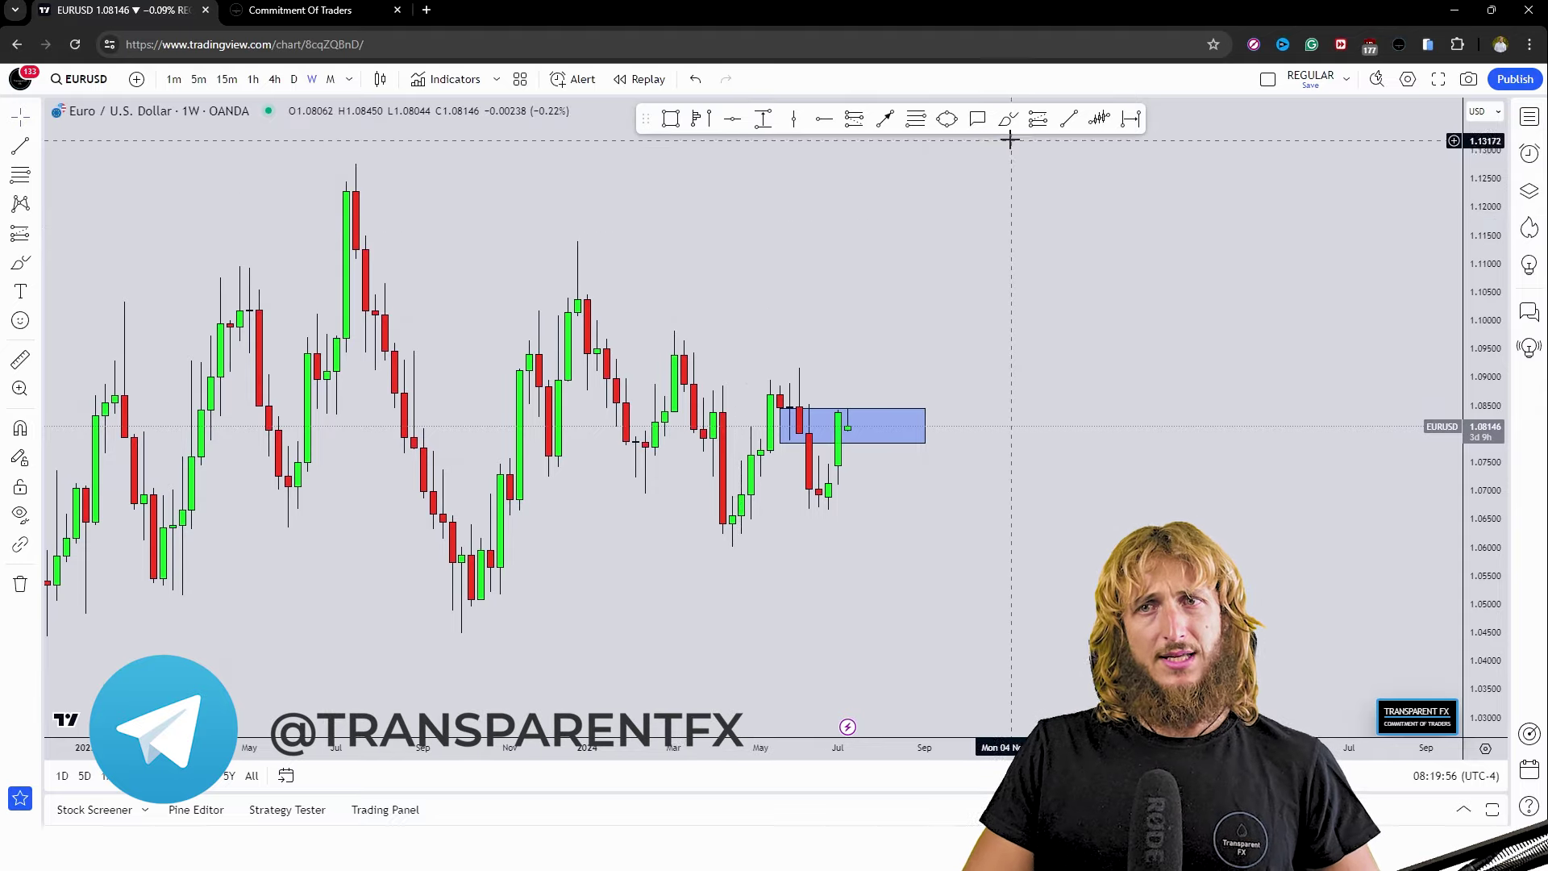
pyautogui.moveTo(856, 427)
pyautogui.mouseDown()
pyautogui.moveTo(890, 410)
pyautogui.moveTo(923, 282)
pyautogui.mouseUp()
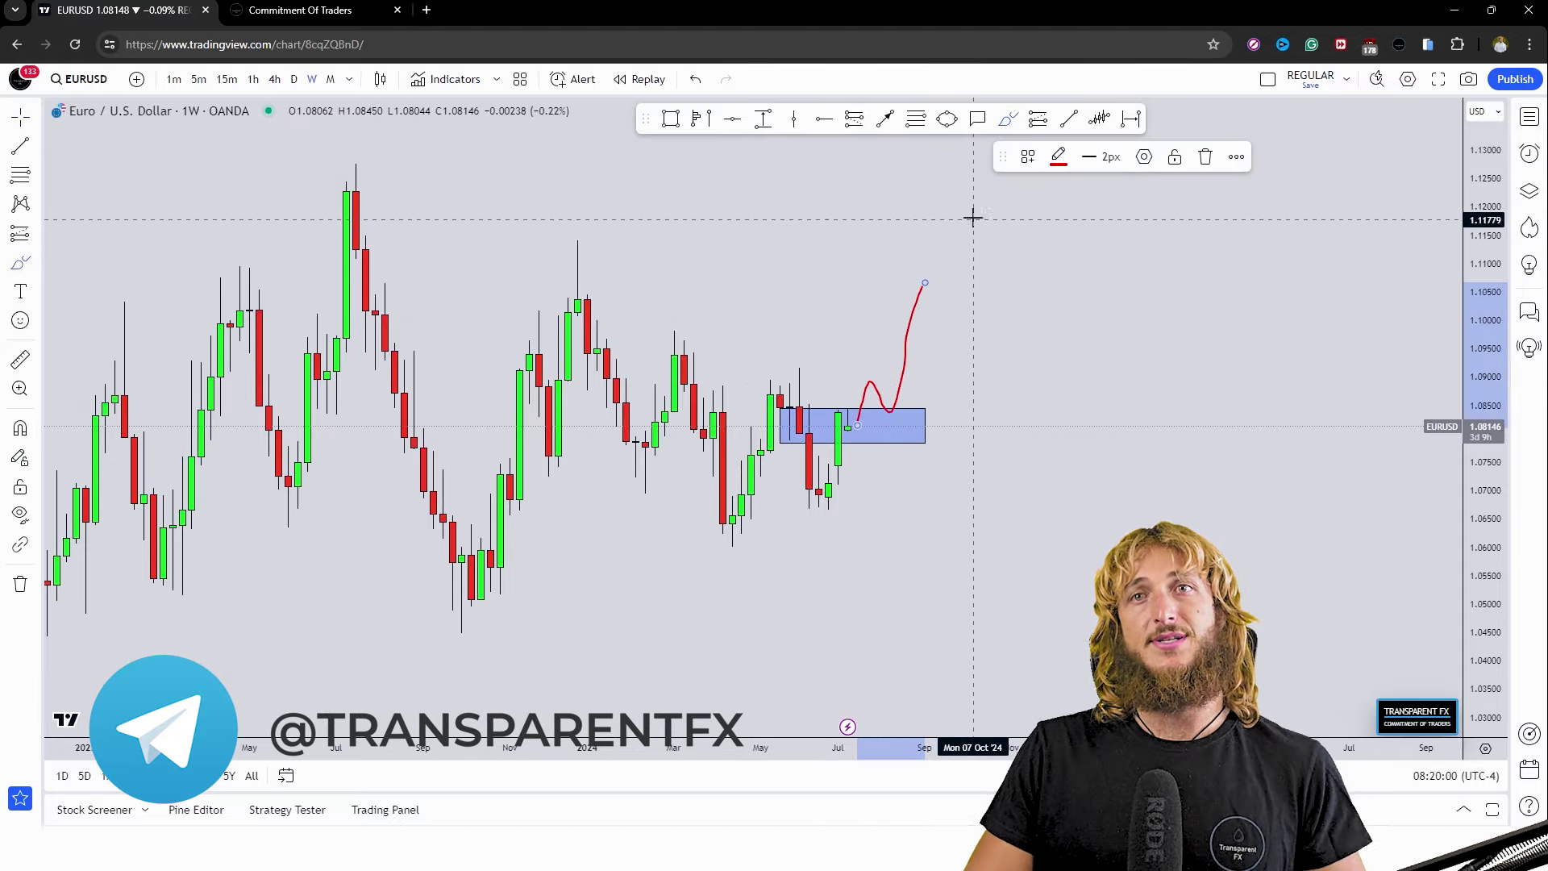
pyautogui.click(1207, 159)
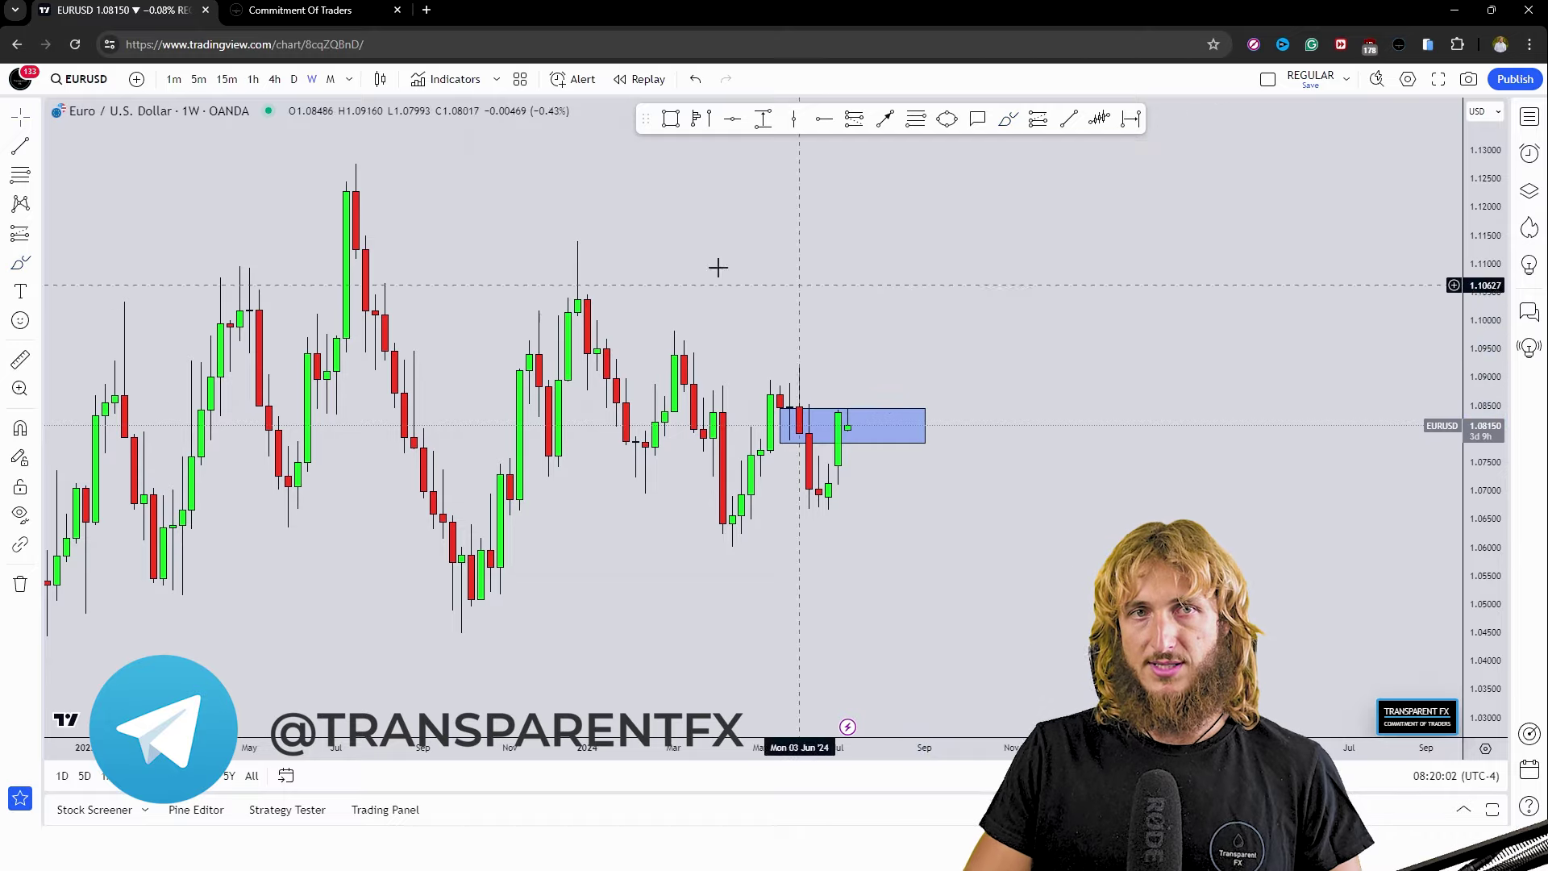
pyautogui.click(295, 81)
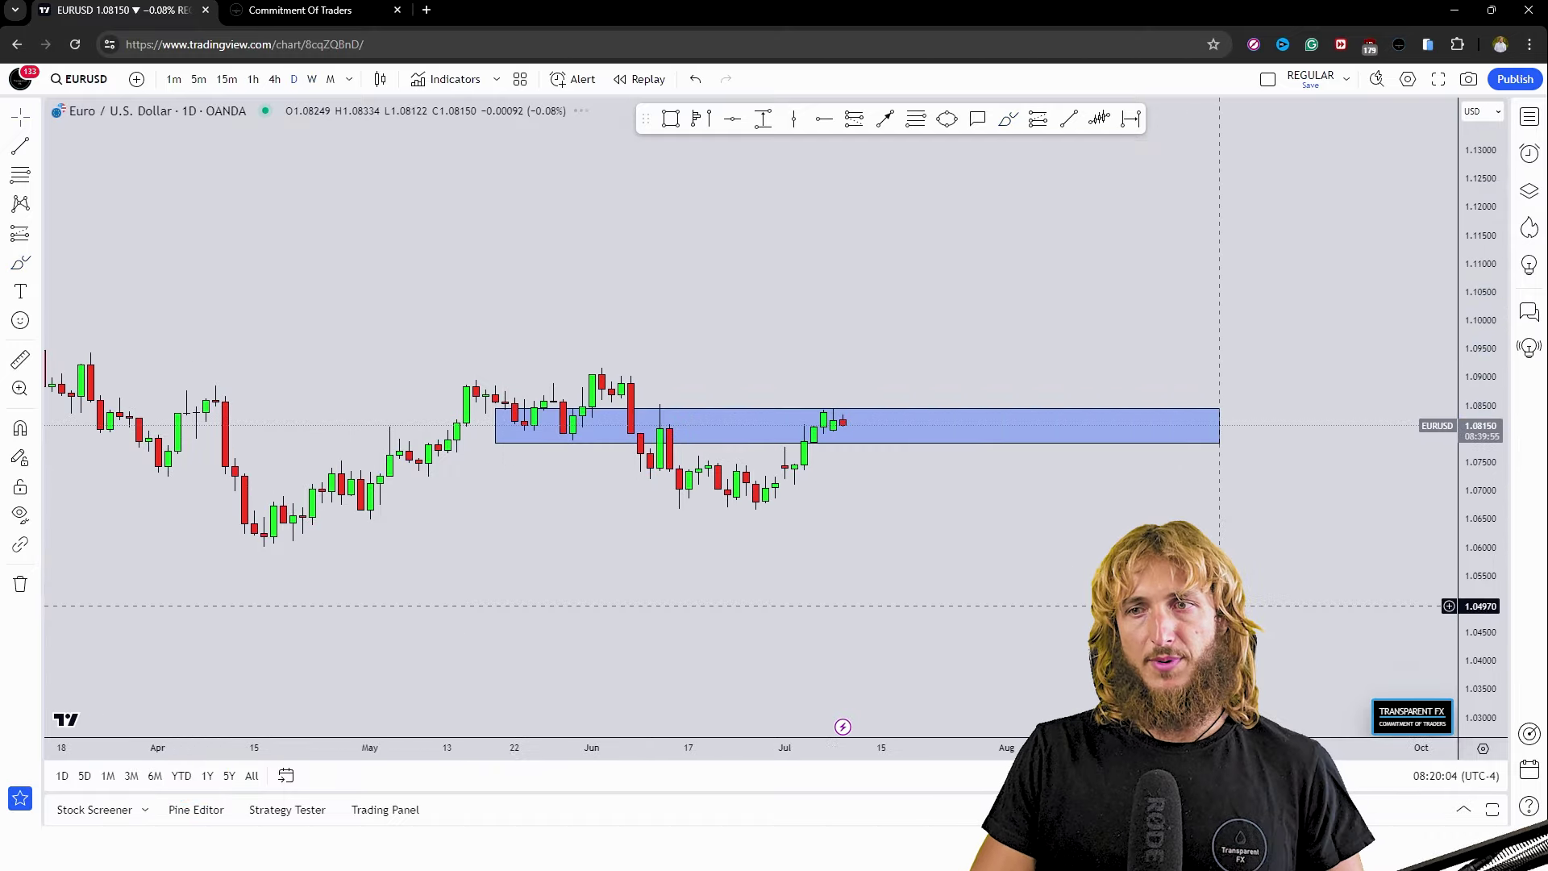
# Step: Stretch the price scale and delete the blue zone carried over from the weekly chart
pyautogui.moveTo(1485, 663); pyautogui.dragTo(1290, 327)
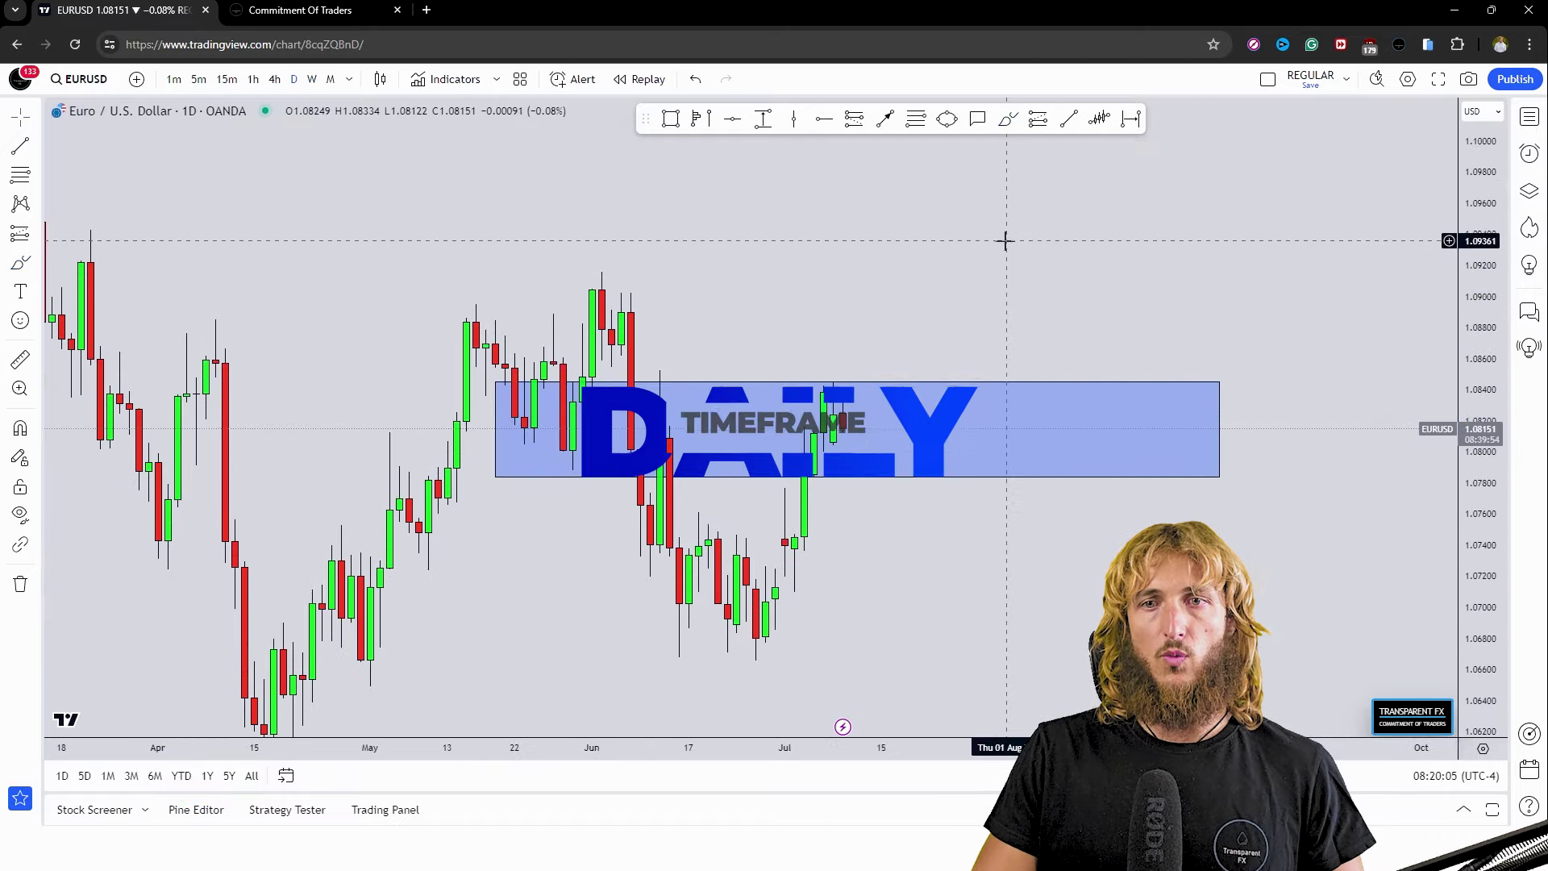
pyautogui.click(897, 387)
pyautogui.click(1227, 153)
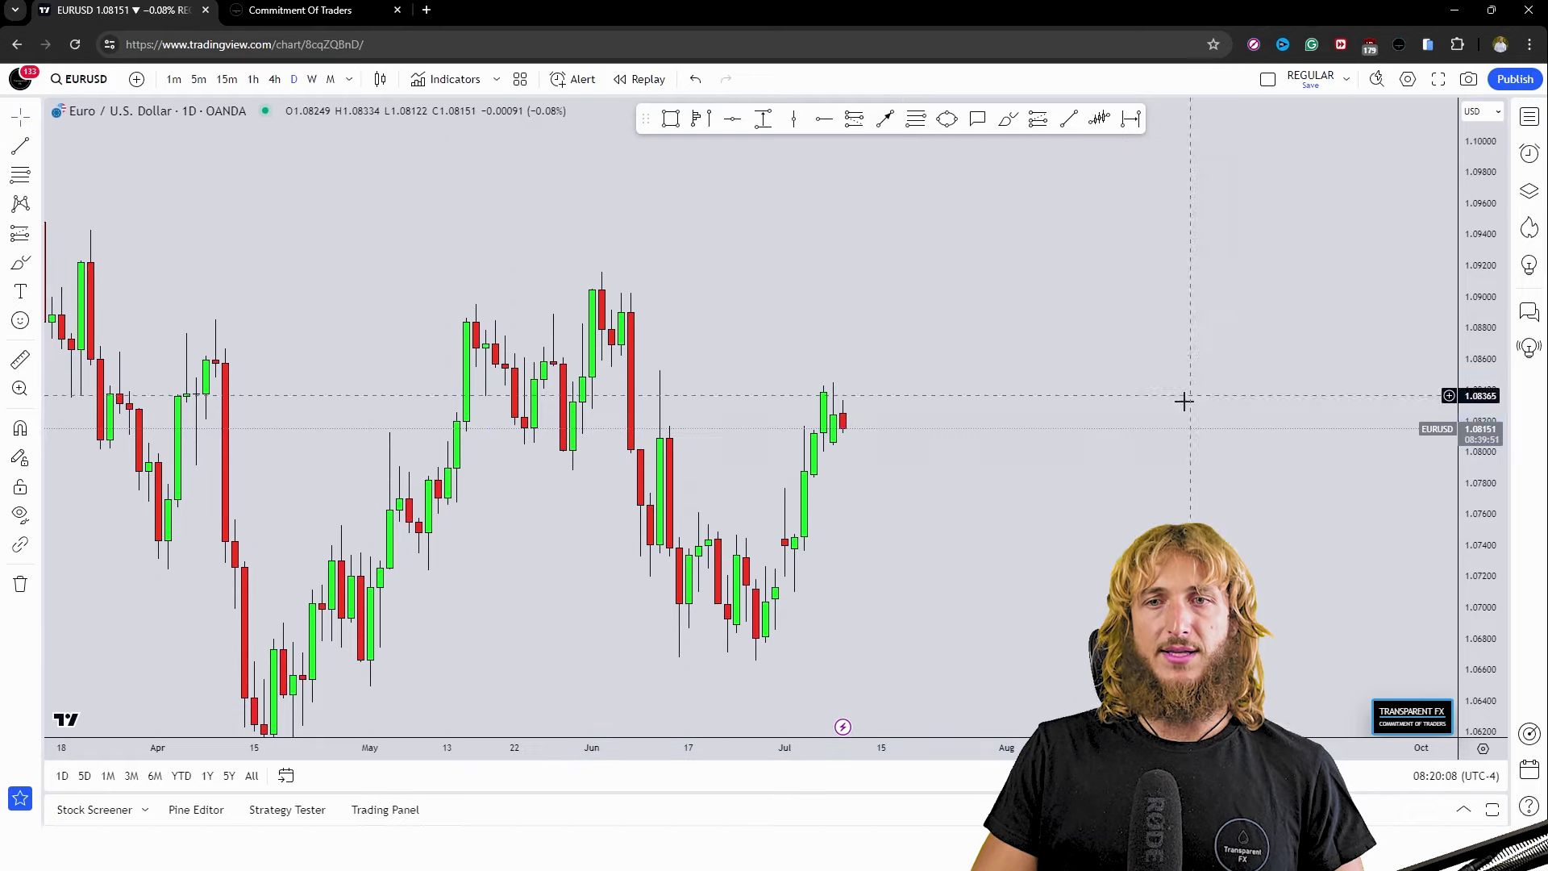
pyautogui.moveTo(1093, 425); pyautogui.dragTo(1122, 360)
# Step: Trace the July rally with a red brush stroke, then delete all remaining brush strokes
pyautogui.click(1010, 120)
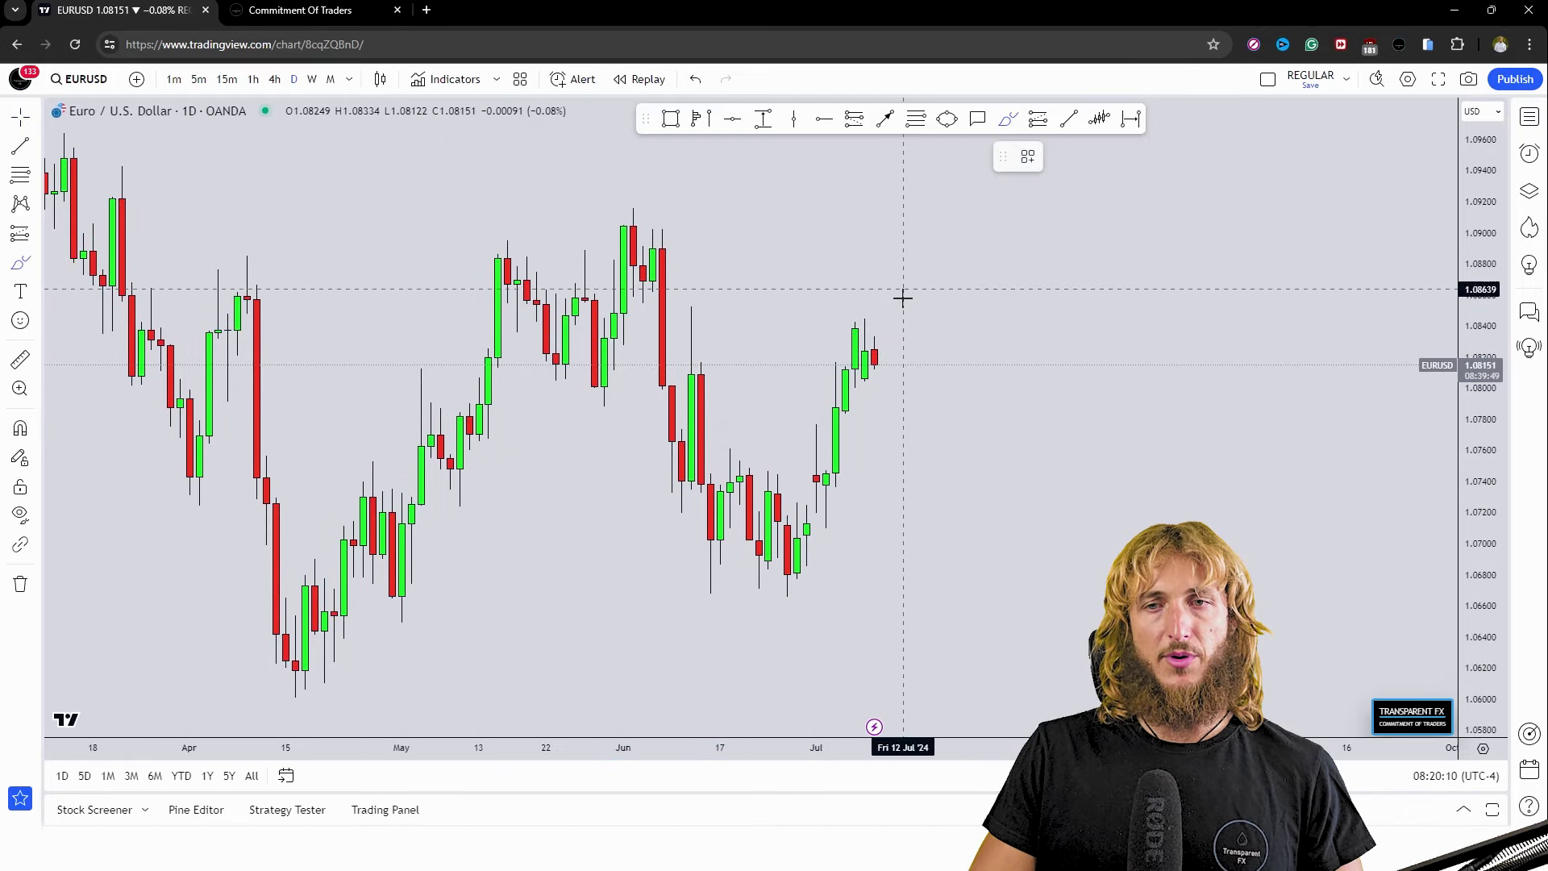
pyautogui.moveTo(826, 529)
pyautogui.mouseDown()
pyautogui.moveTo(856, 331)
pyautogui.moveTo(884, 385)
pyautogui.mouseUp()
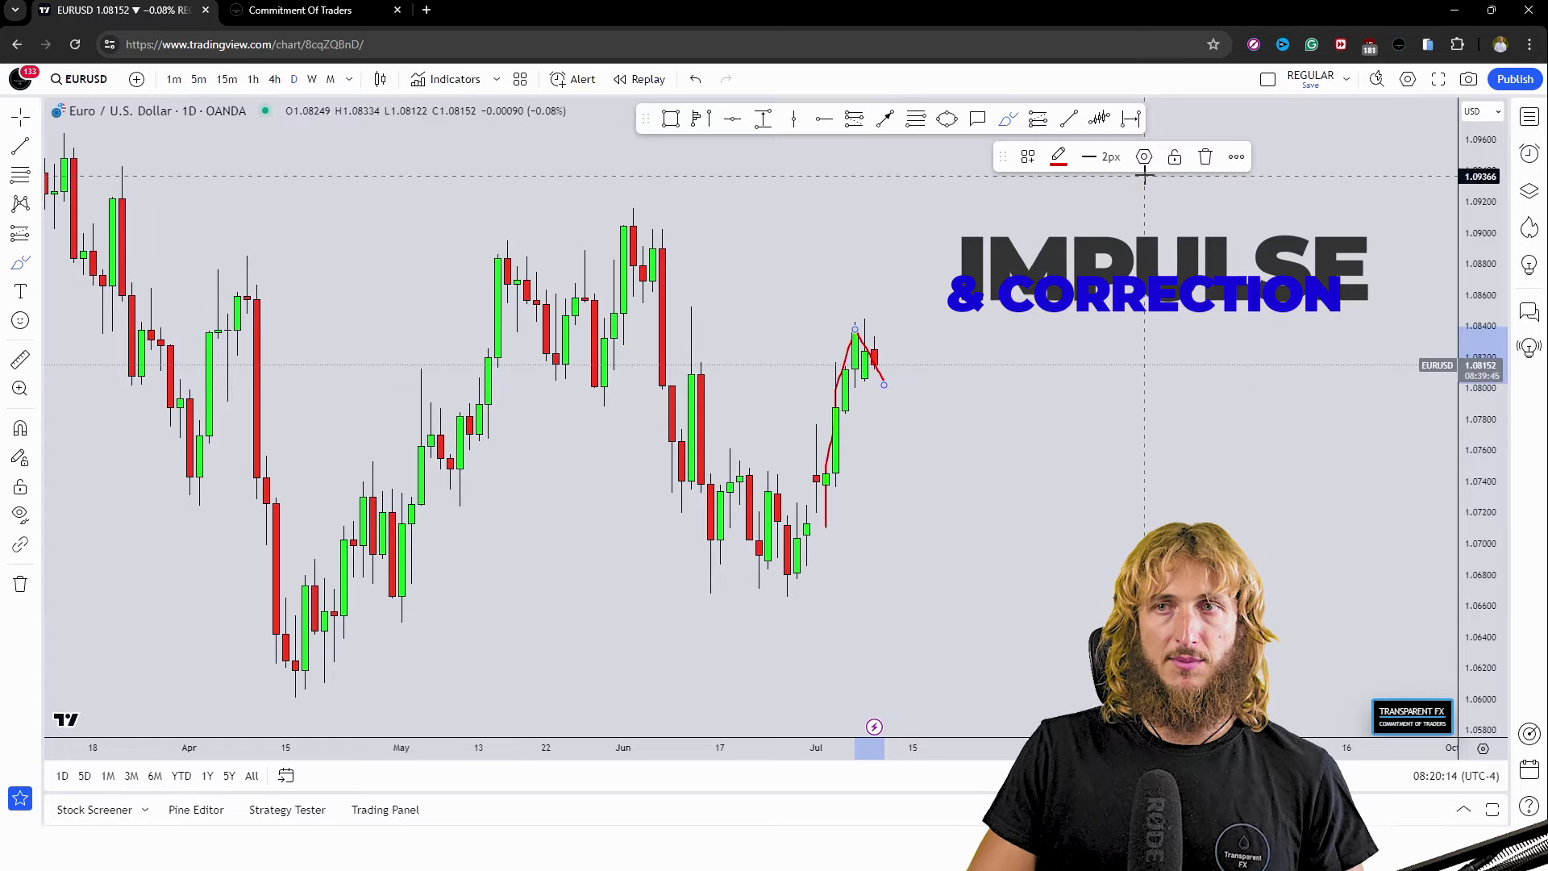
pyautogui.click(1209, 159)
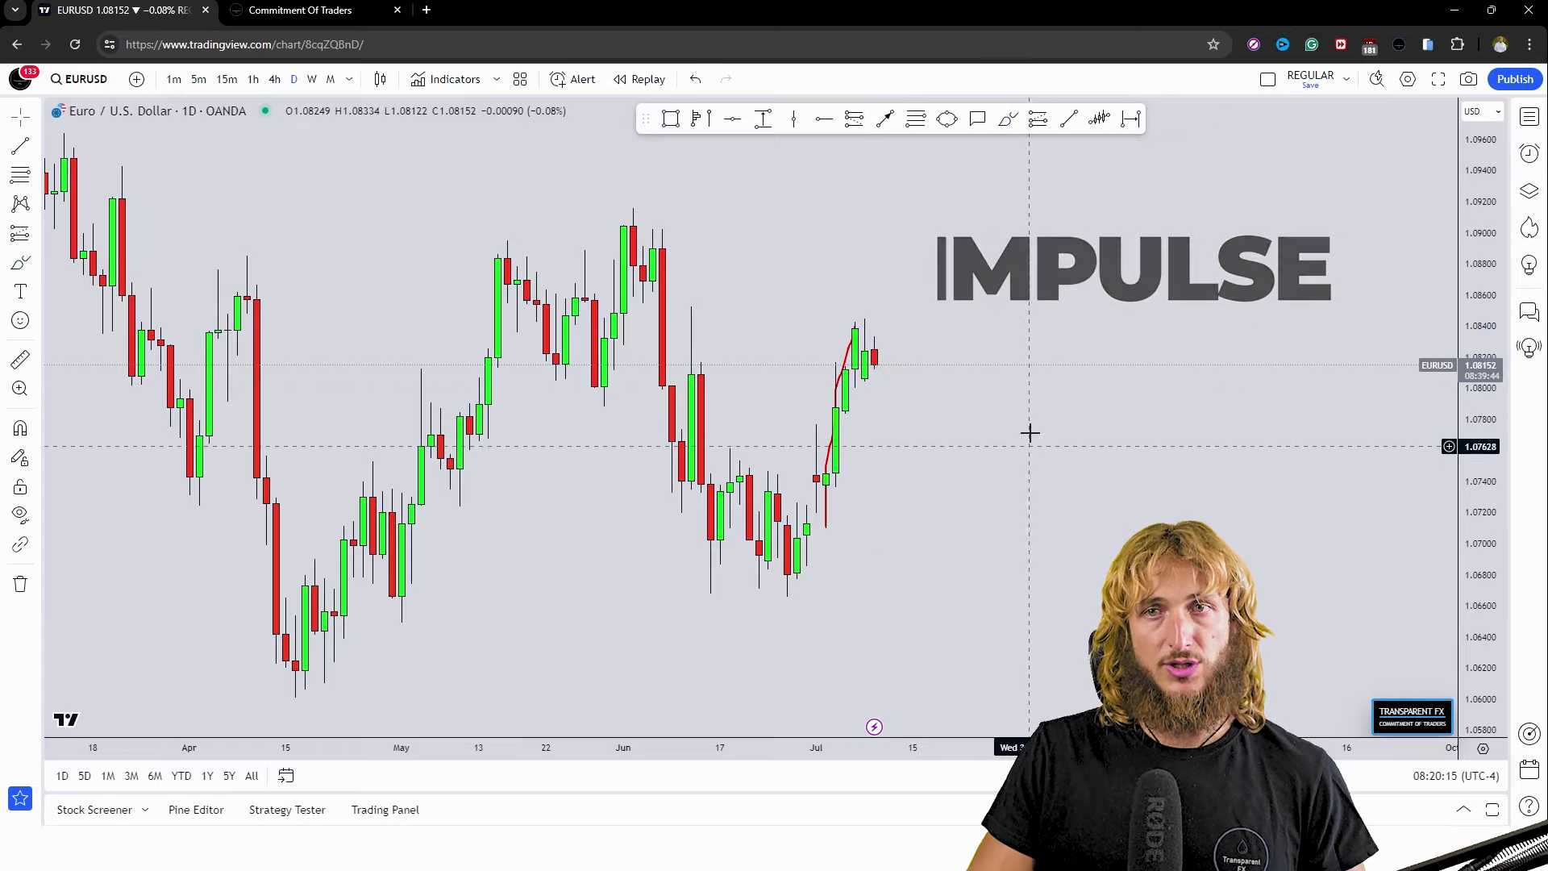
pyautogui.click(851, 355)
pyautogui.click(1192, 156)
pyautogui.moveTo(1090, 442); pyautogui.dragTo(998, 471)
pyautogui.click(670, 118)
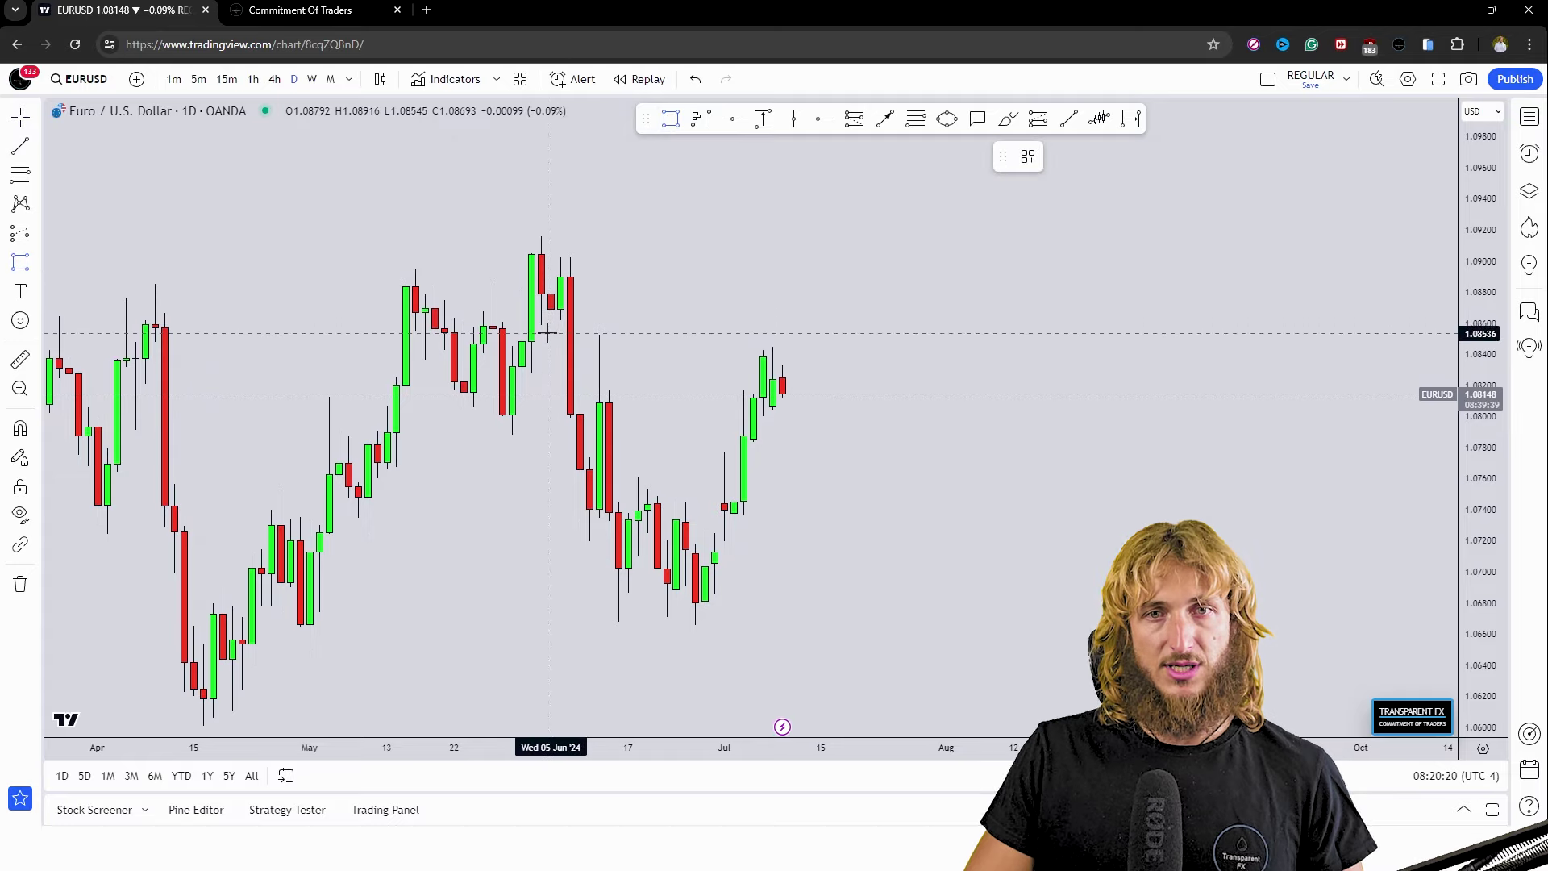
# Step: Draw a blue zone across the June highs near 1.082–1.085, aligning its left edge to the June candle
pyautogui.moveTo(550, 335)
pyautogui.mouseDown()
pyautogui.moveTo(941, 359)
pyautogui.moveTo(965, 378)
pyautogui.mouseUp()
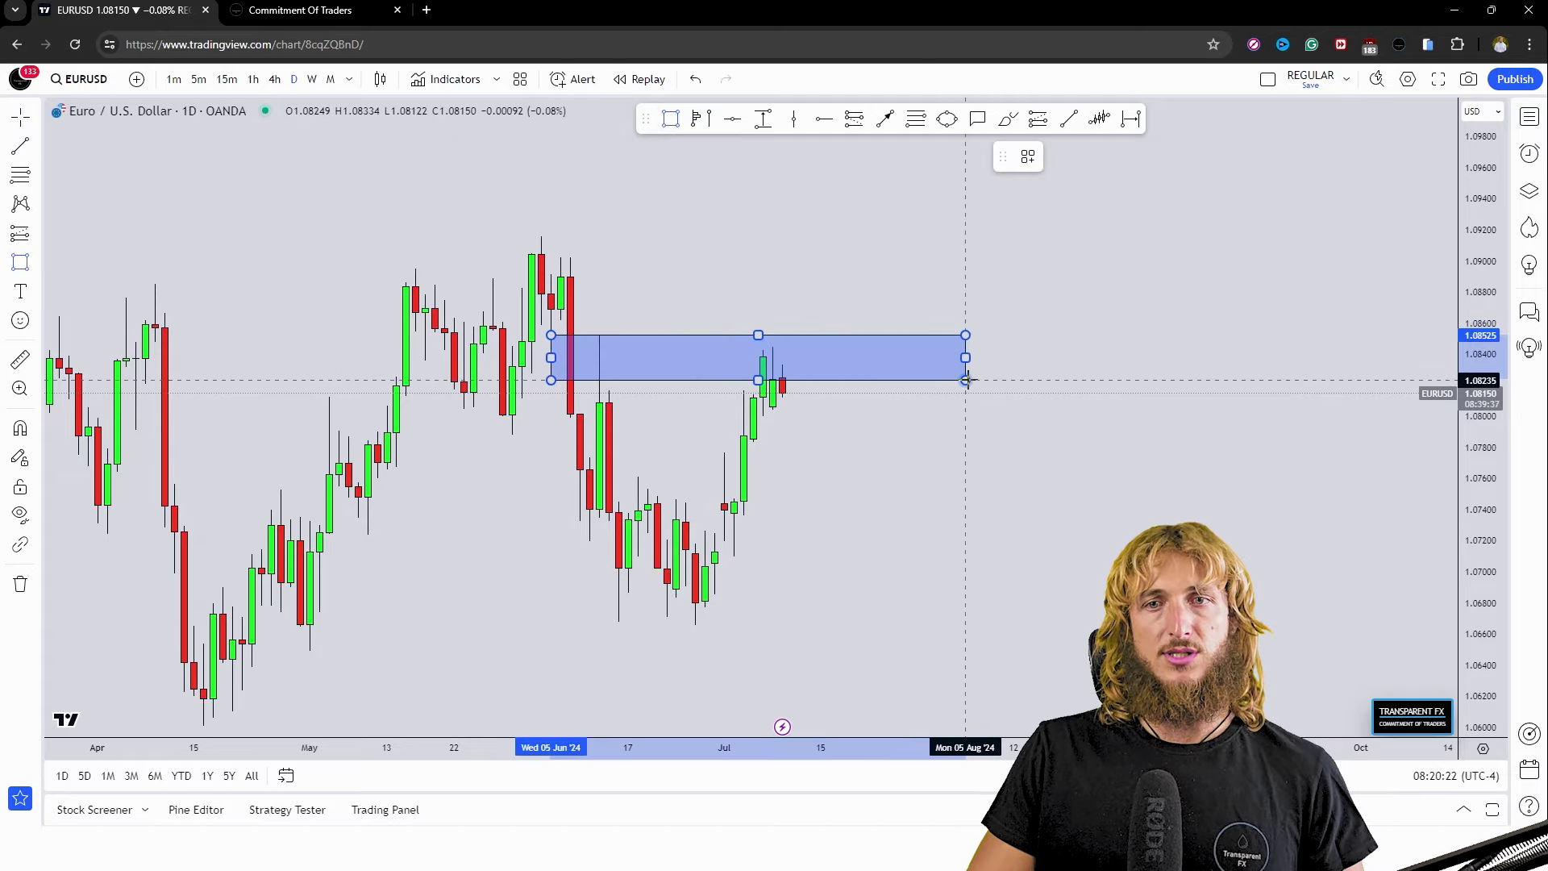
pyautogui.moveTo(800, 374); pyautogui.dragTo(857, 390)
pyautogui.moveTo(609, 378); pyautogui.dragTo(653, 386)
pyautogui.click(898, 509)
# Step: Circle the June and July touches in red and trace the drop to late-June lows
pyautogui.click(1009, 119)
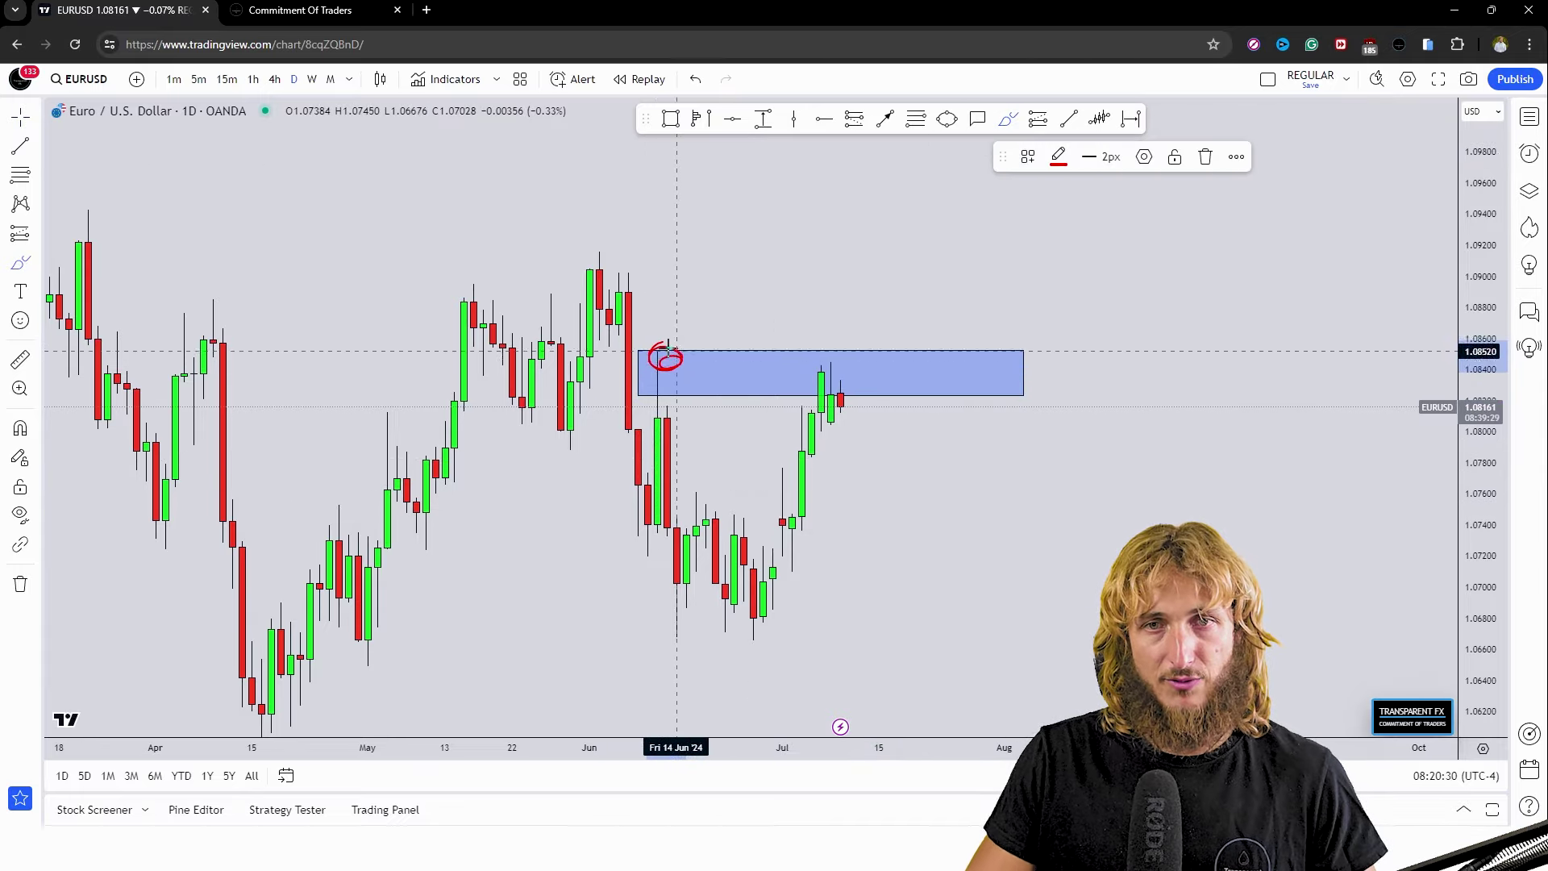
pyautogui.moveTo(659, 355); pyautogui.dragTo(744, 611)
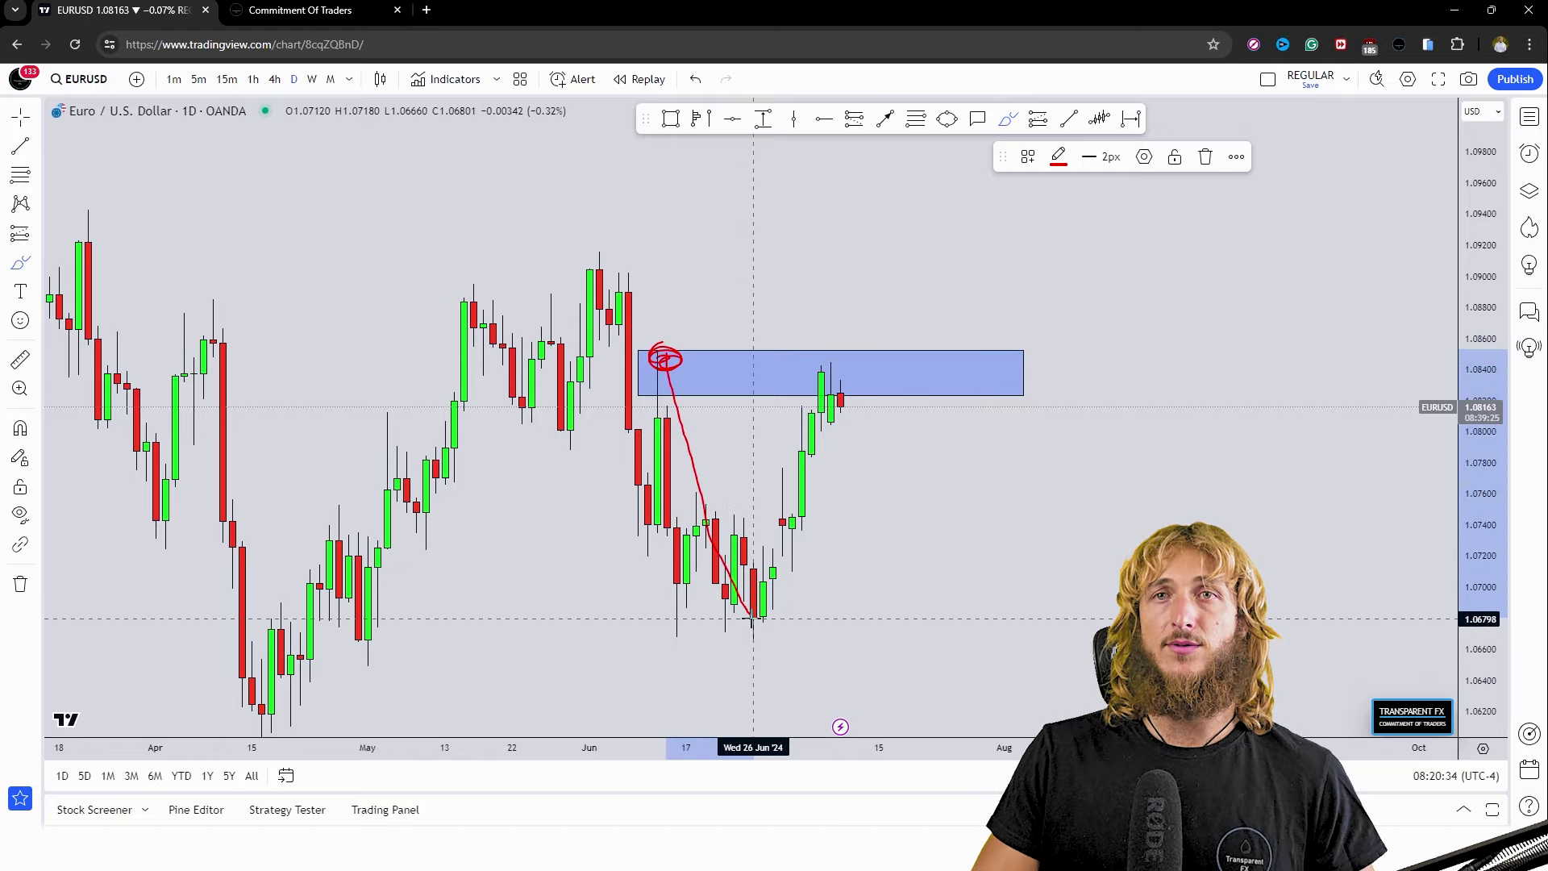
pyautogui.moveTo(670, 361)
pyautogui.mouseDown()
pyautogui.moveTo(664, 342)
pyautogui.moveTo(667, 377)
pyautogui.mouseUp()
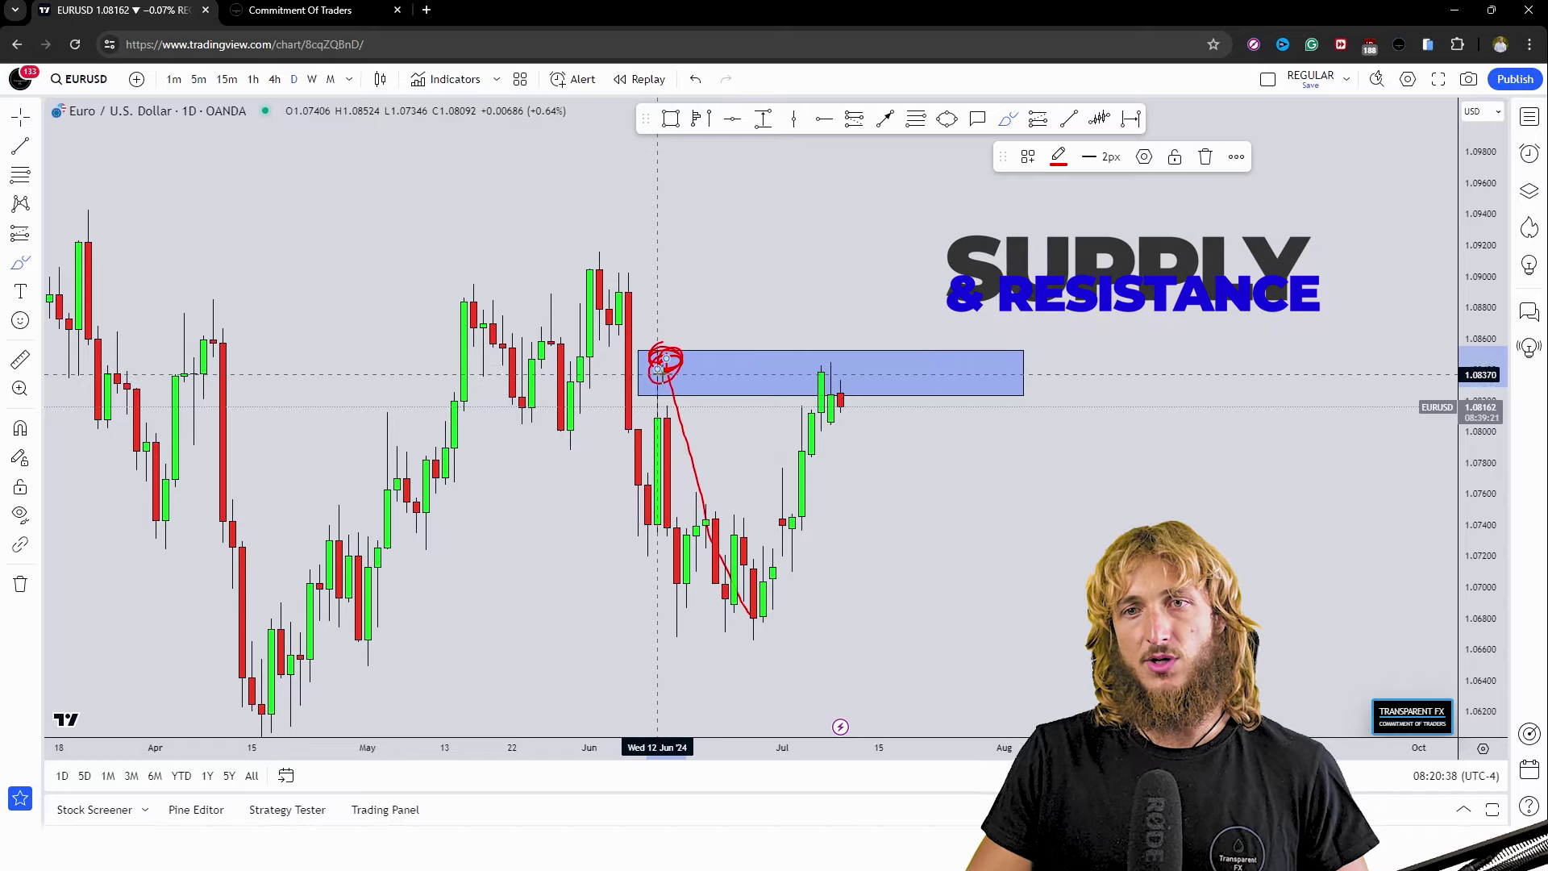
pyautogui.moveTo(850, 371)
pyautogui.mouseDown()
pyautogui.moveTo(871, 366)
pyautogui.moveTo(847, 350)
pyautogui.moveTo(856, 359)
pyautogui.mouseUp()
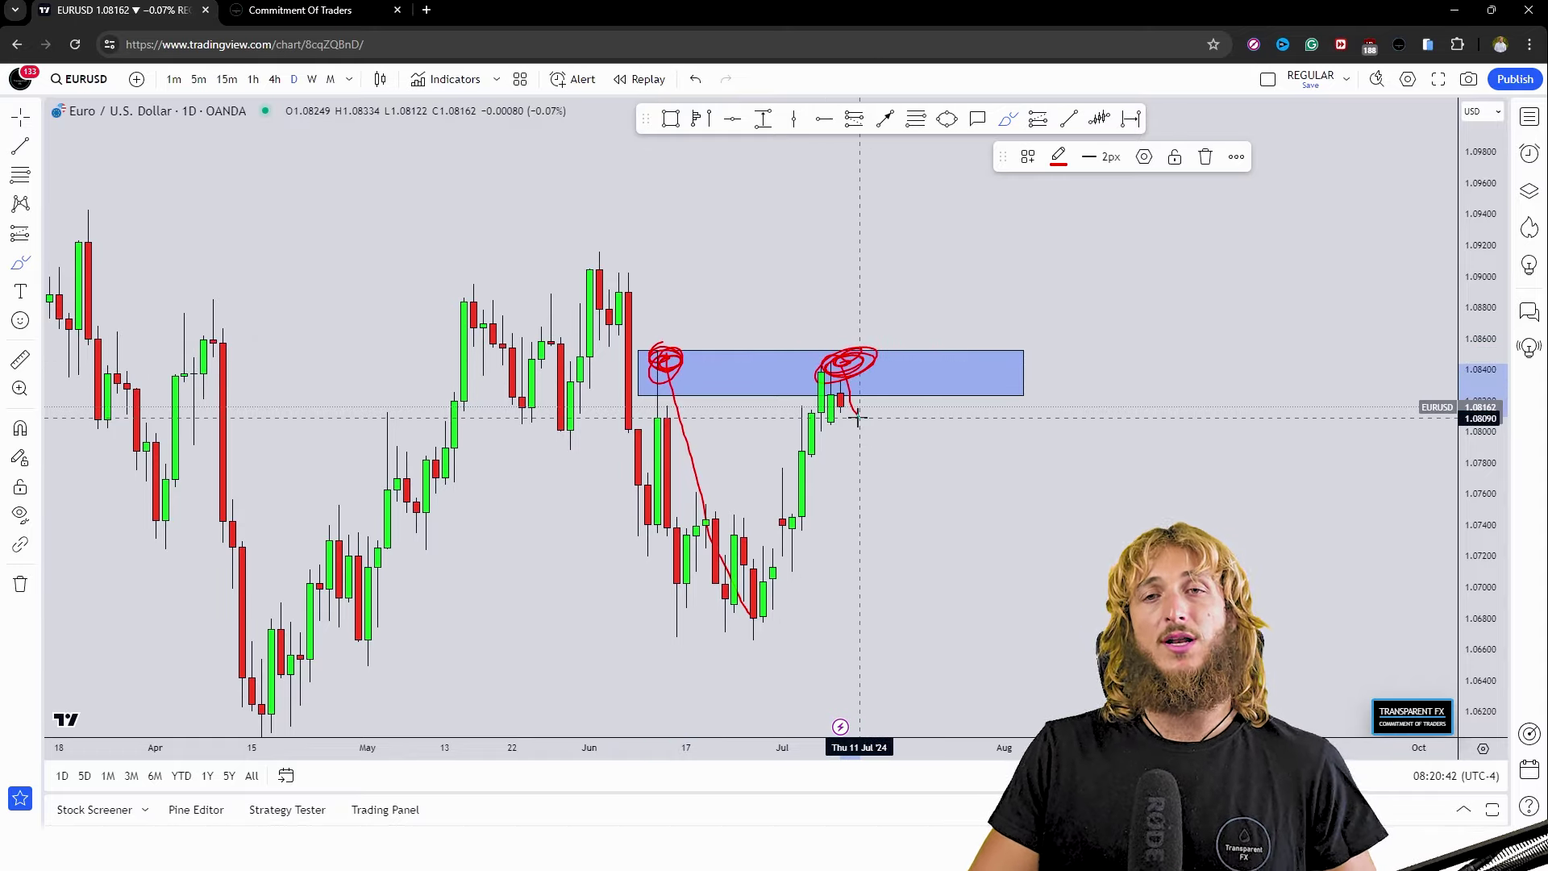
# Step: Undo the red brush marks and draw an arrow projecting a rise from the last candle
pyautogui.click(690, 76)
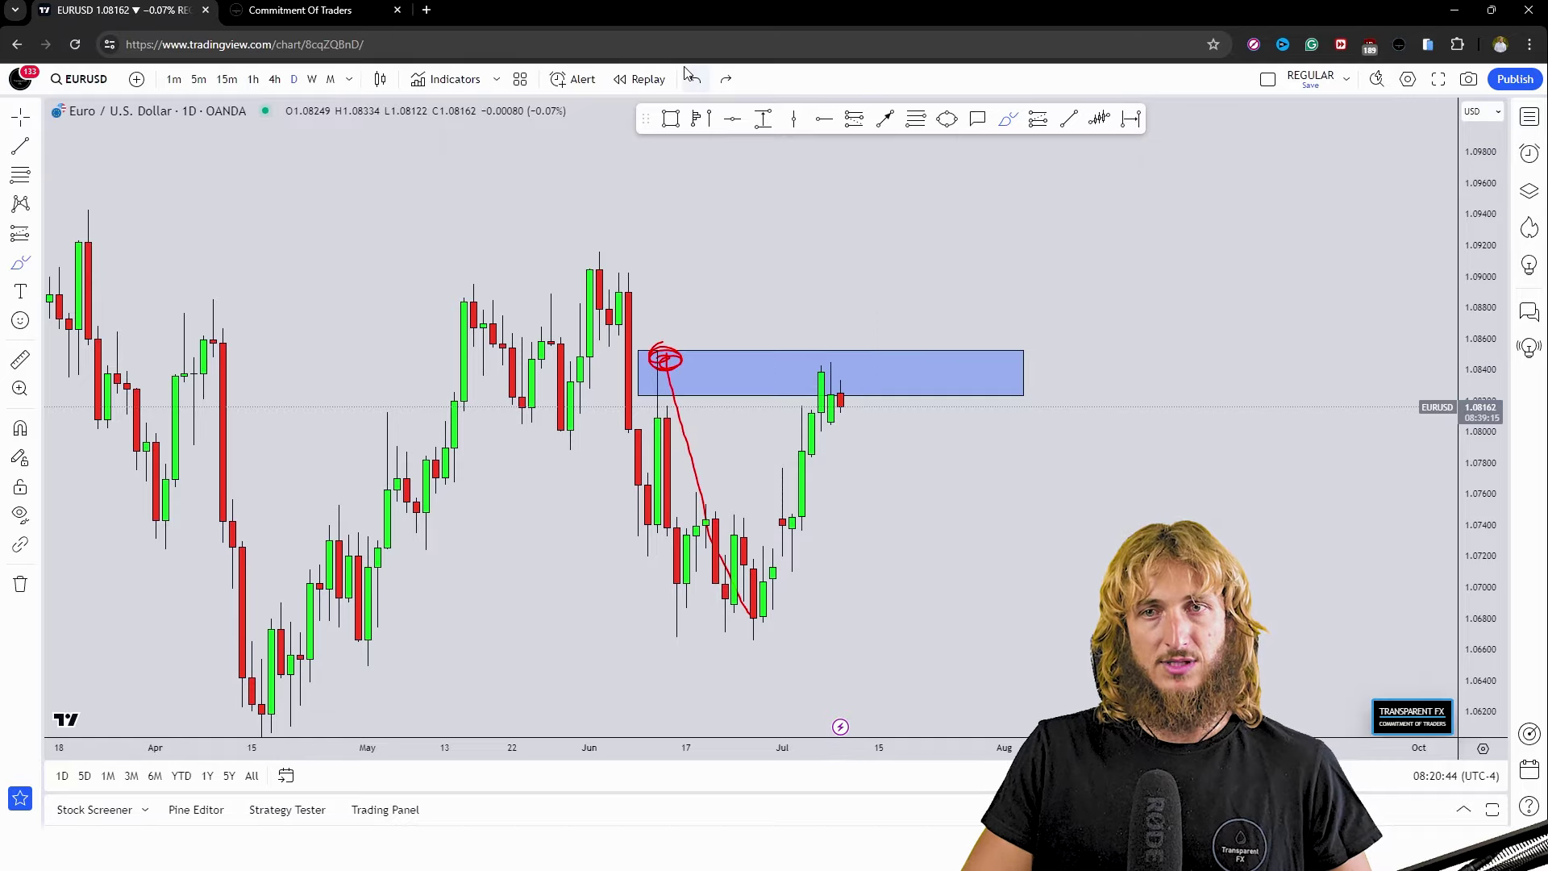
pyautogui.click(698, 82)
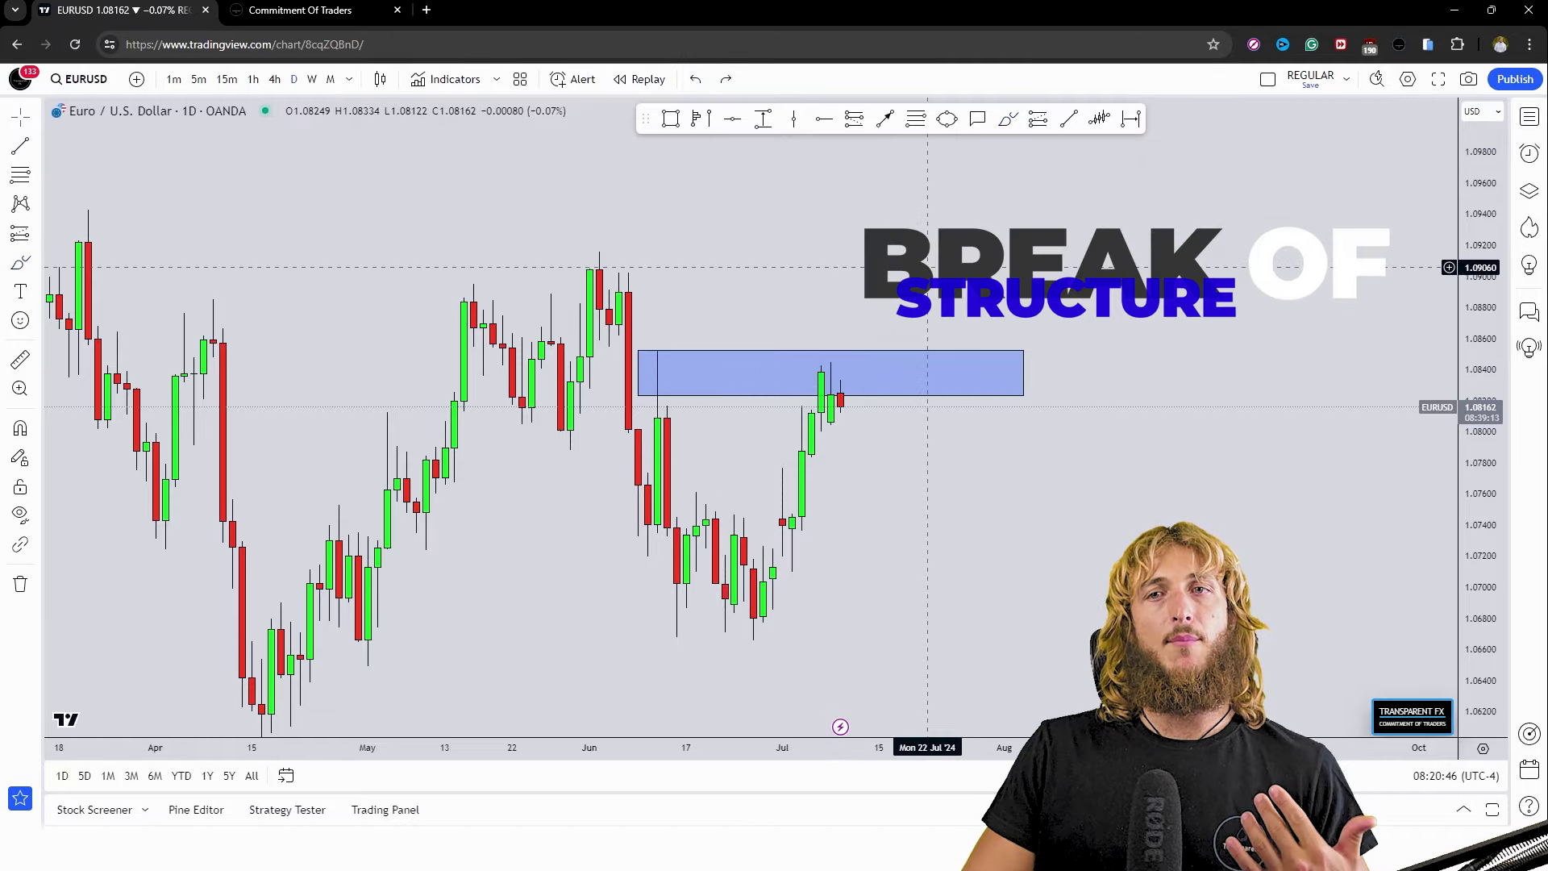
pyautogui.moveTo(922, 267); pyautogui.dragTo(871, 295)
pyautogui.click(885, 121)
pyautogui.moveTo(804, 436); pyautogui.dragTo(827, 311)
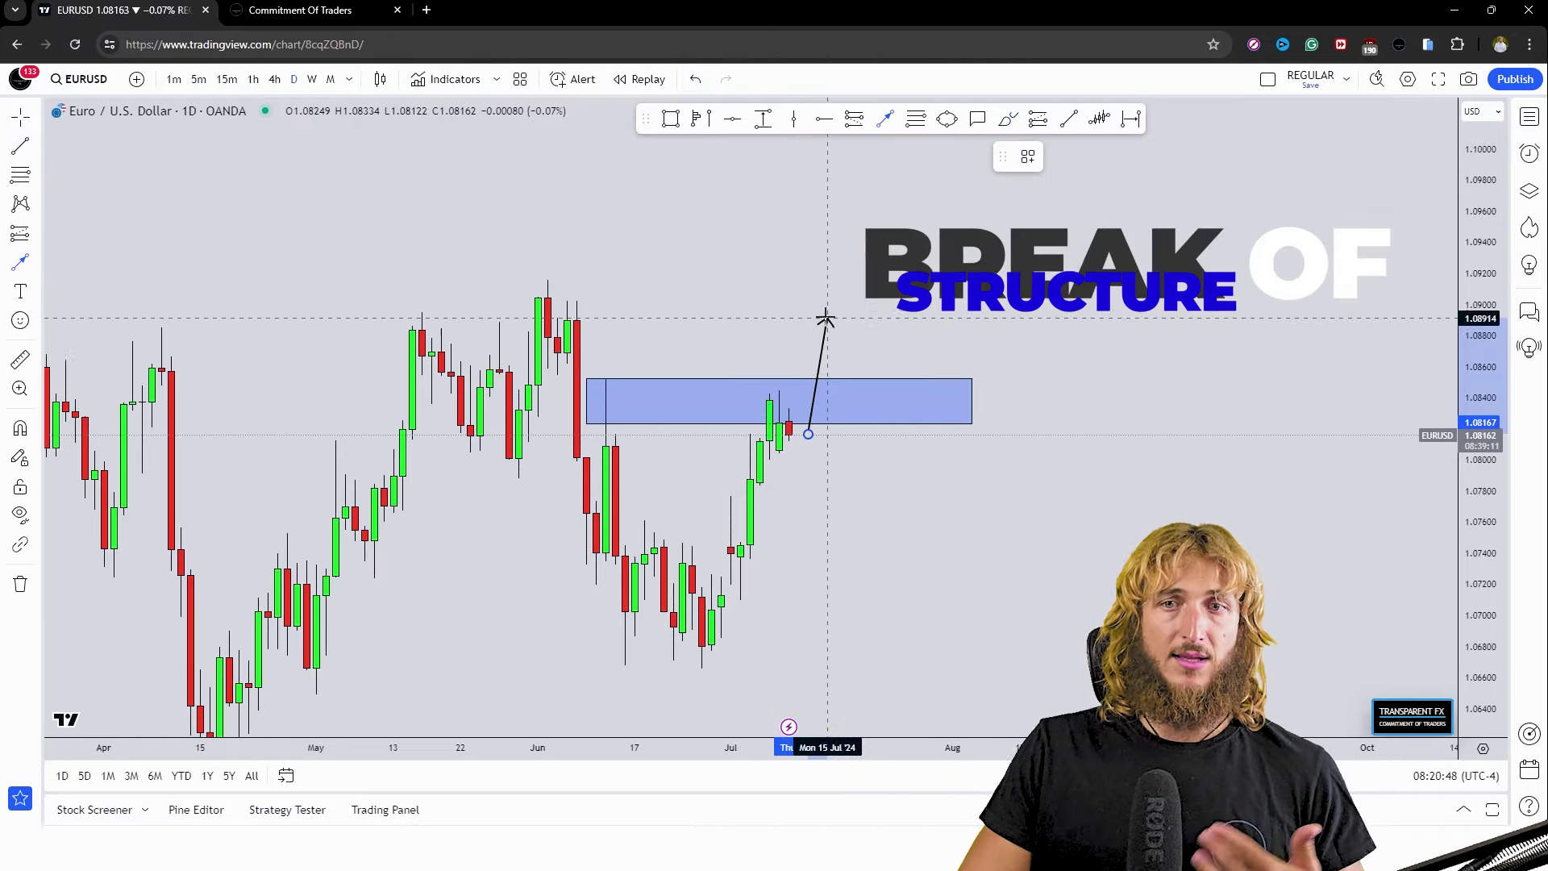
# Step: Extend the blue zone further right and draw an arrow pulling back onto its top
pyautogui.click(973, 401)
pyautogui.moveTo(973, 401); pyautogui.dragTo(992, 402)
pyautogui.click(1037, 449)
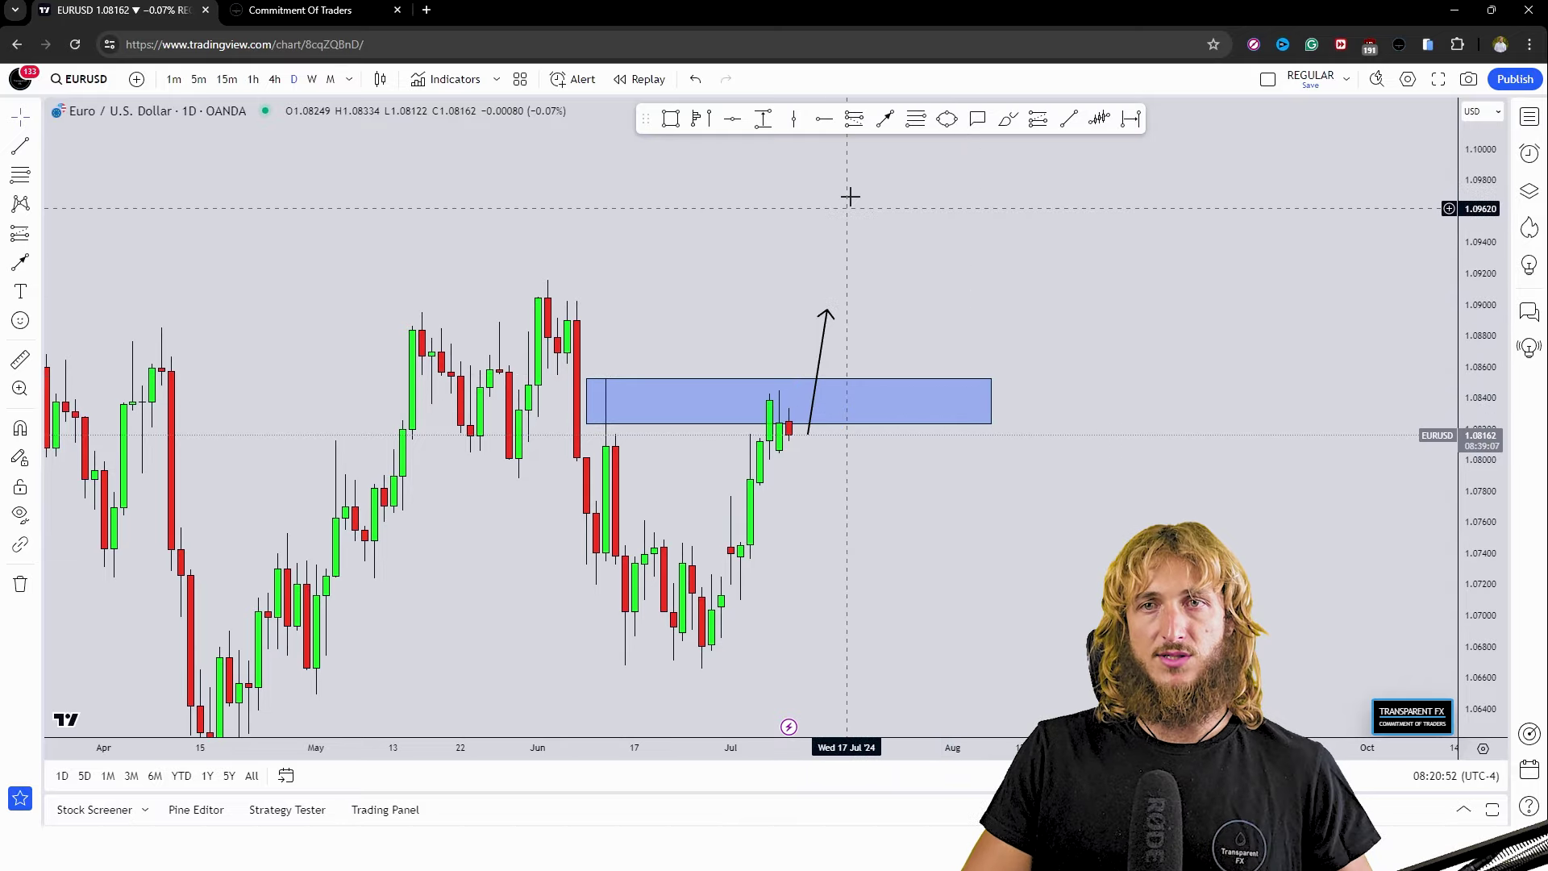
pyautogui.click(885, 119)
pyautogui.moveTo(838, 310); pyautogui.dragTo(876, 377)
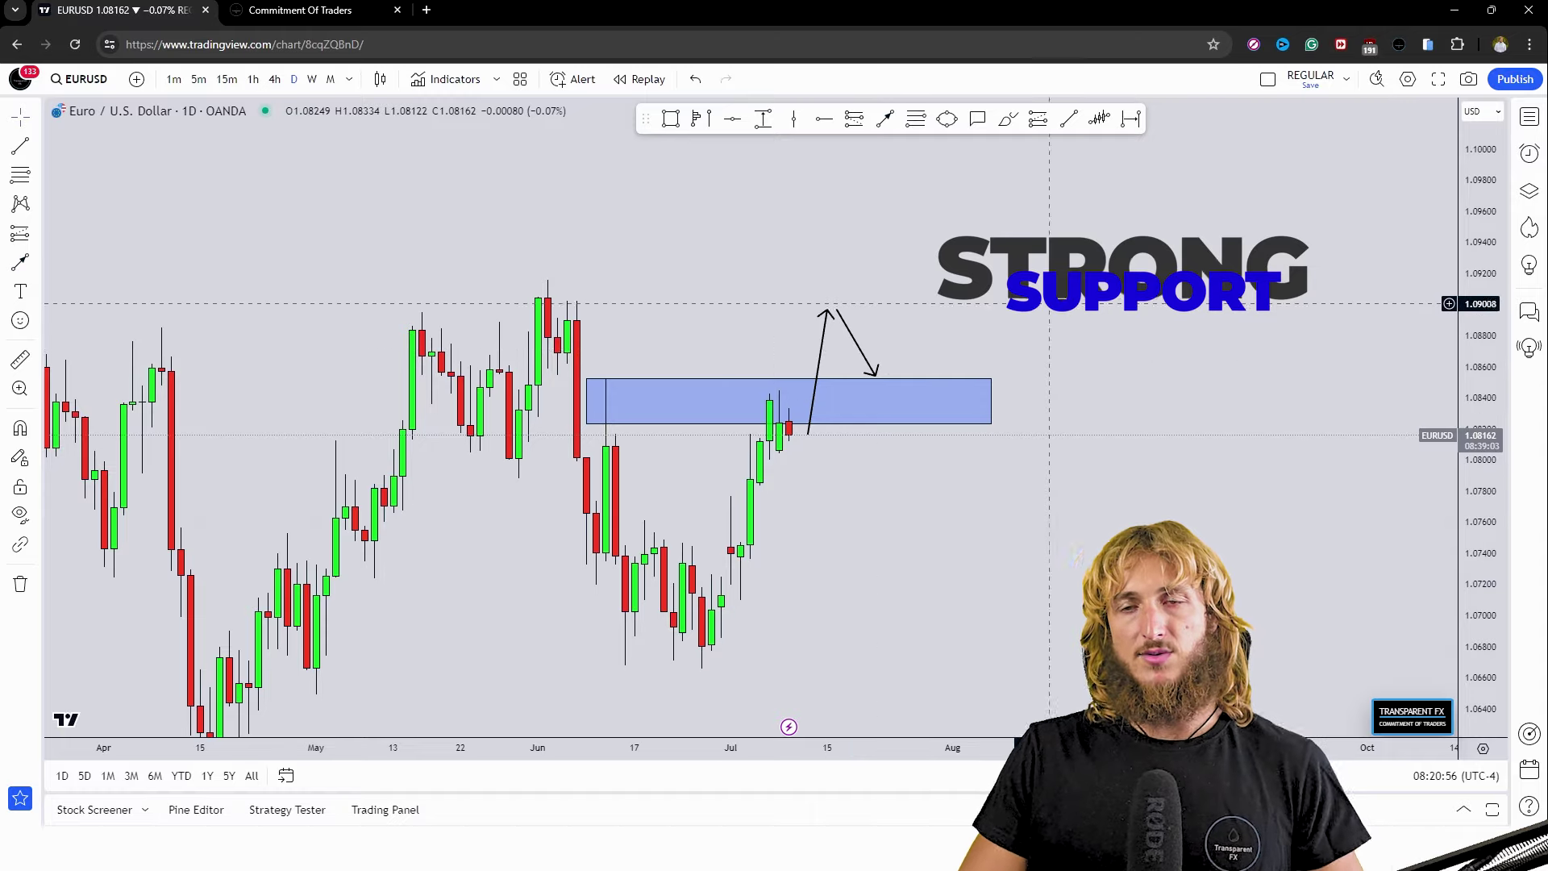
# Step: Widen the blue zone again and draw an arrow rising from it to about 1.0935
pyautogui.moveTo(993, 401)
pyautogui.mouseDown()
pyautogui.moveTo(1041, 406)
pyautogui.moveTo(1000, 235)
pyautogui.mouseUp()
pyautogui.click(1108, 516)
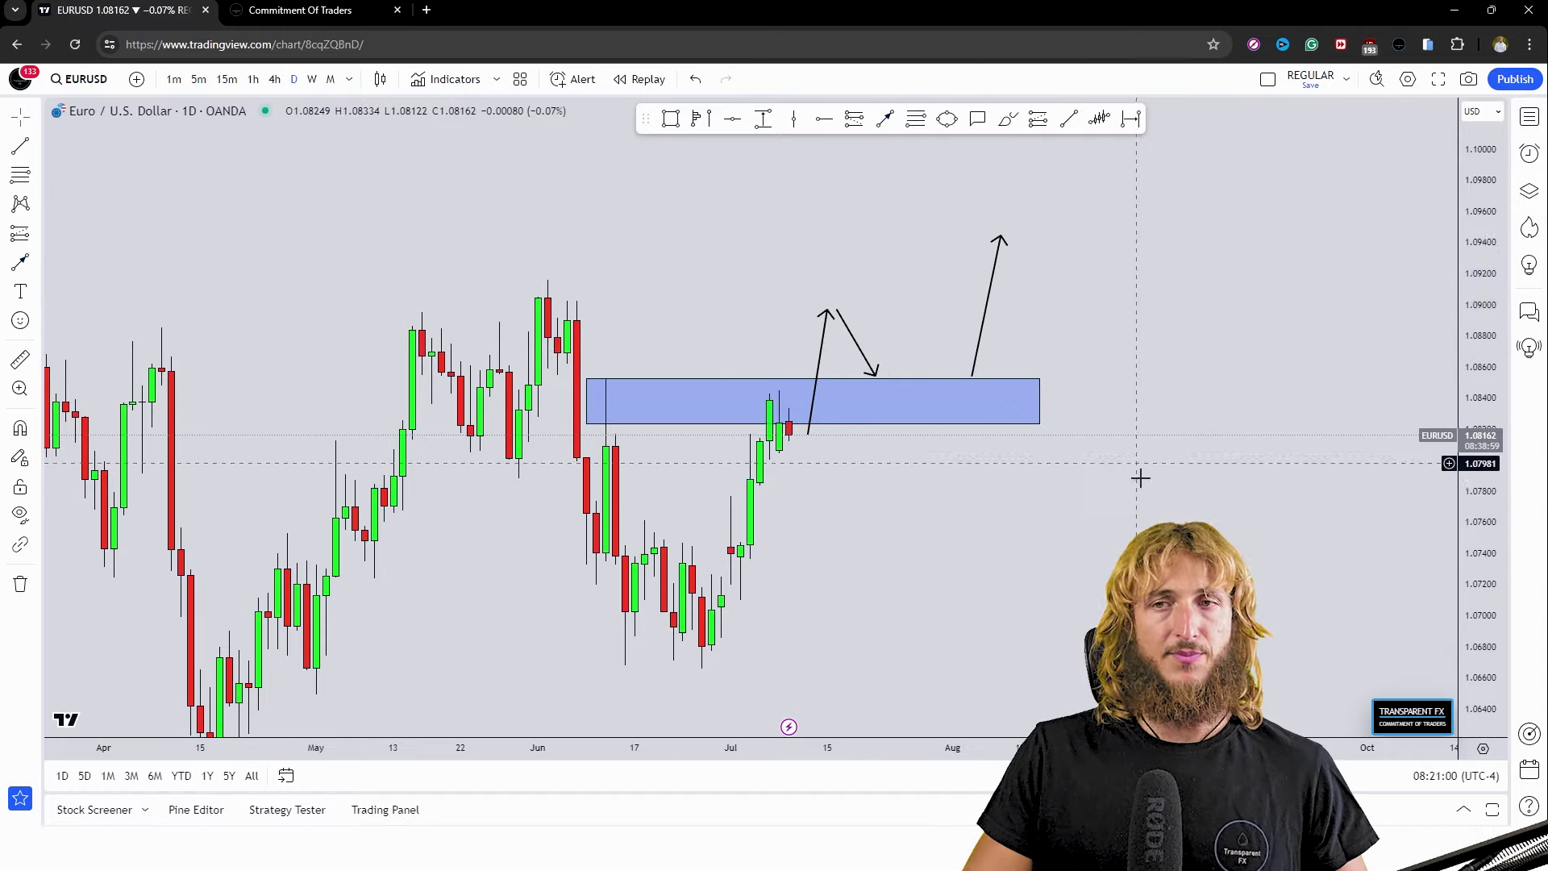
pyautogui.moveTo(1134, 518); pyautogui.dragTo(1071, 556)
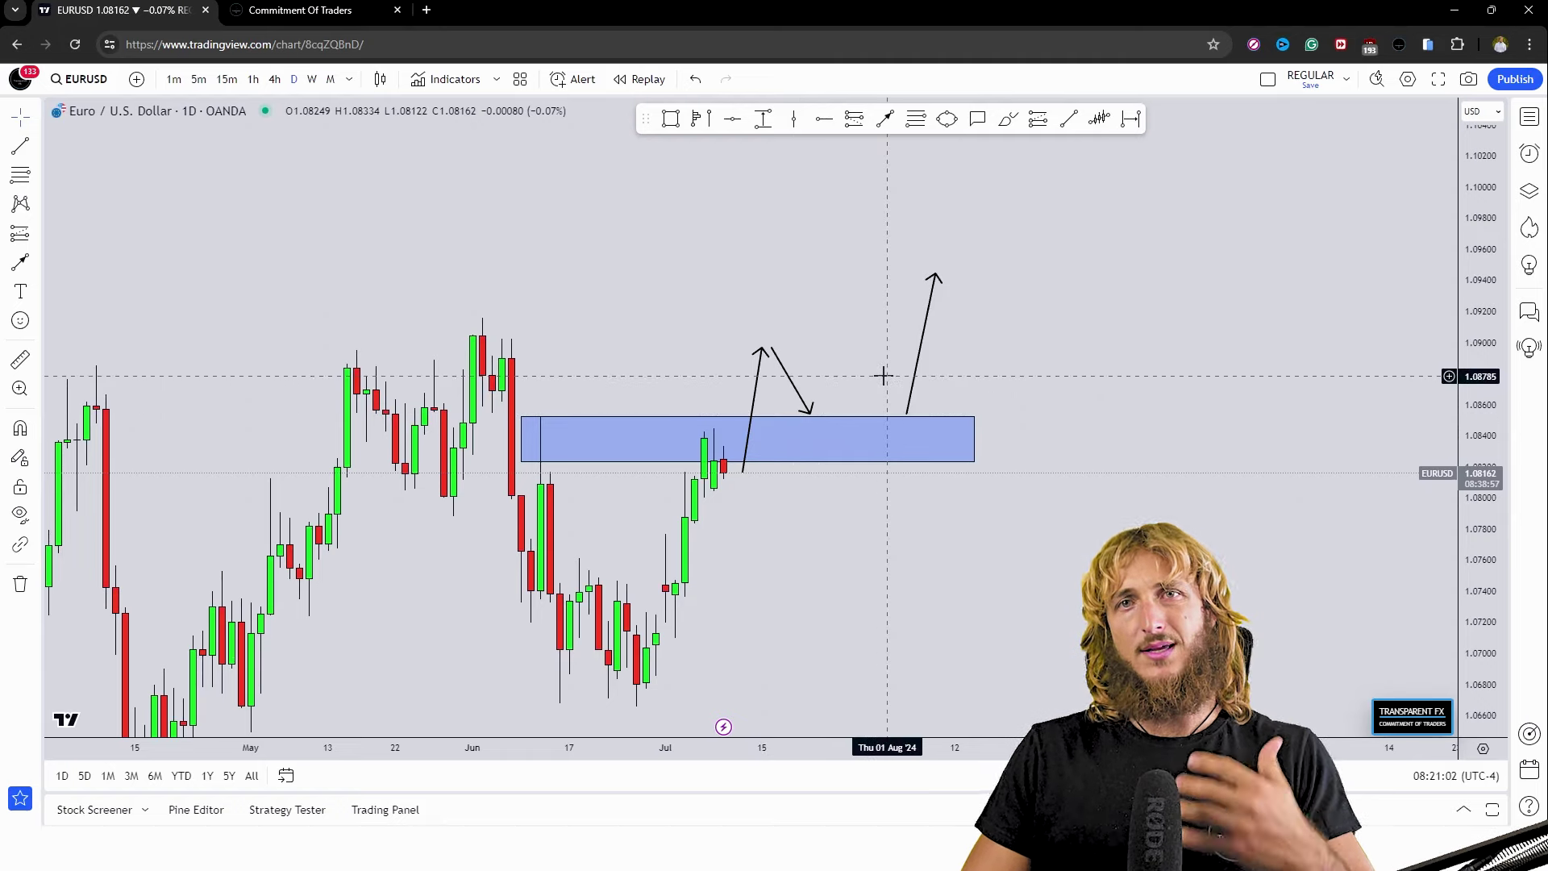